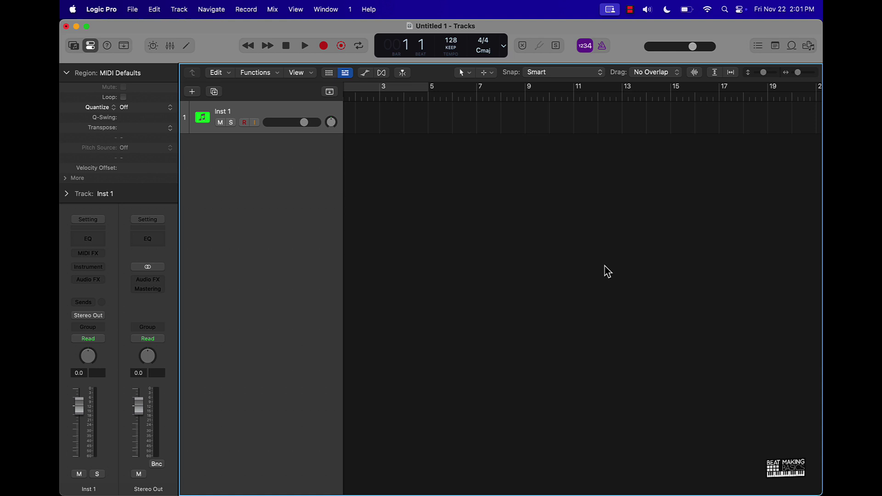
Download all available Sound Library sounds from the Logic Pro menu and confirm with Continue
left_click(99, 10)
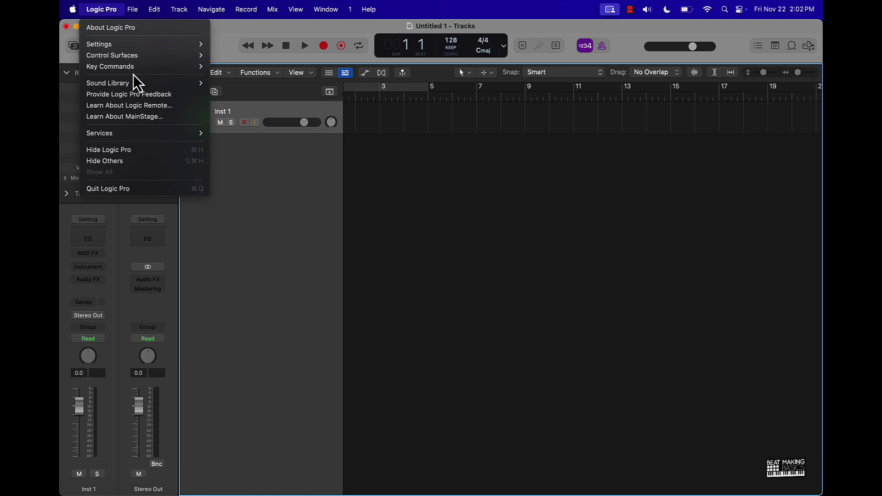
mouse_move(132, 85)
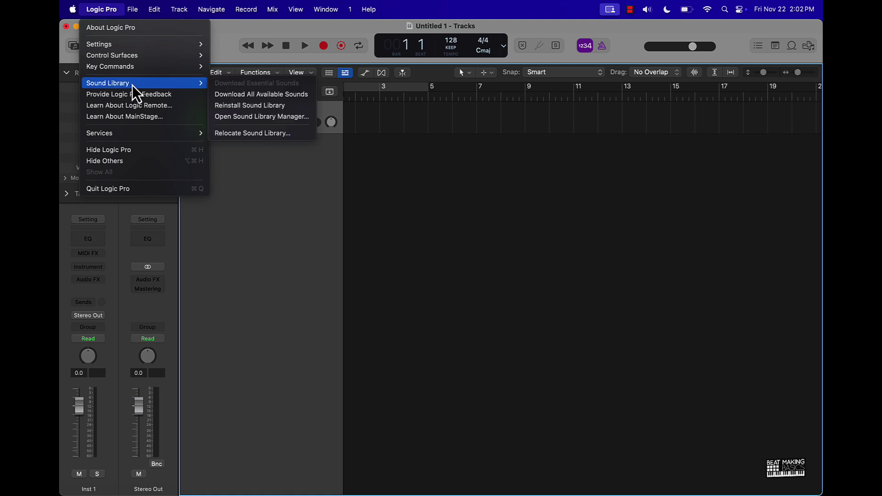
left_click(269, 97)
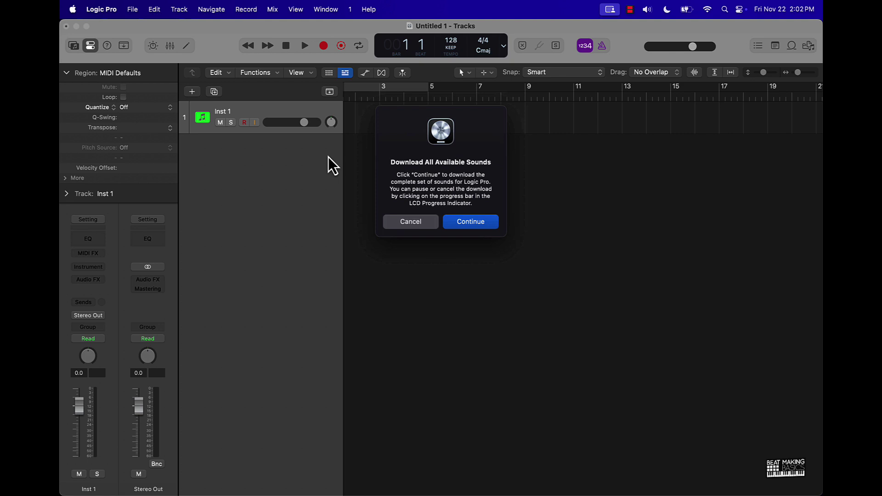
left_click(473, 223)
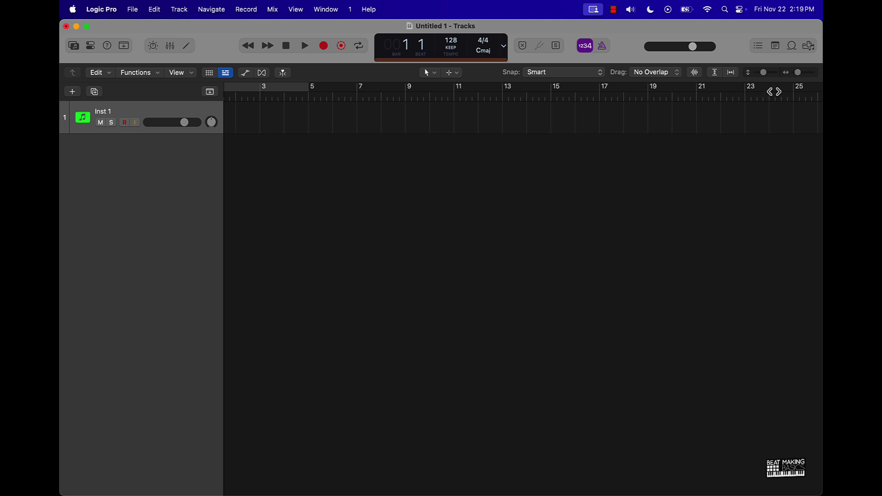
Show the Modular Melodies sound pack in the Loop Browser and scroll through its 257 loops
left_click(792, 48)
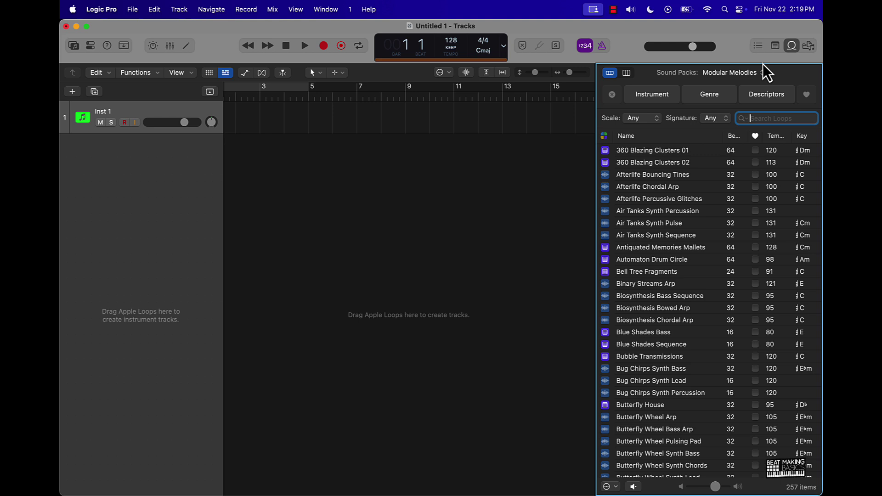
left_click(750, 74)
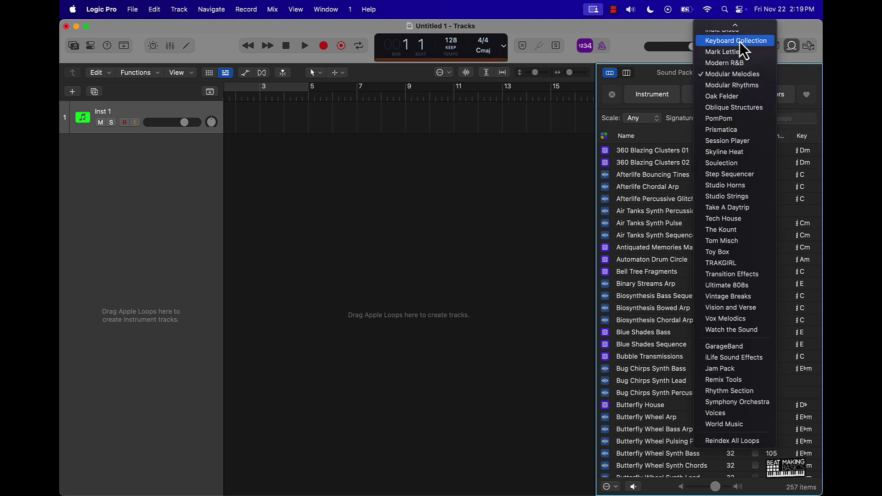
scroll(739, 53, "up", 5)
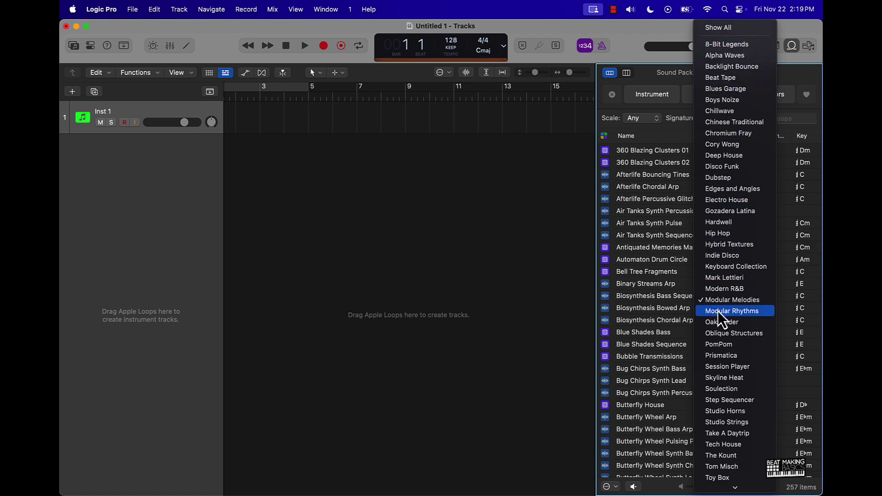
left_click(732, 300)
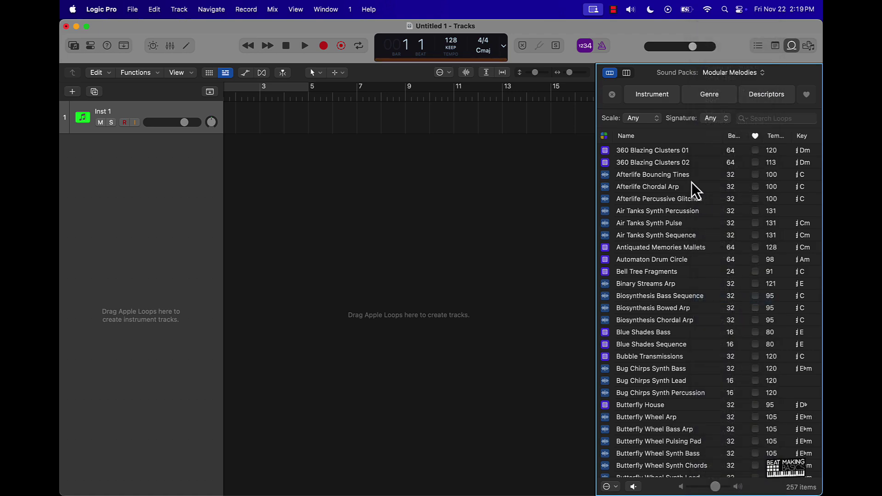
scroll(691, 181, "down", 20)
scroll(691, 181, "down", 10)
scroll(691, 181, "up", 20)
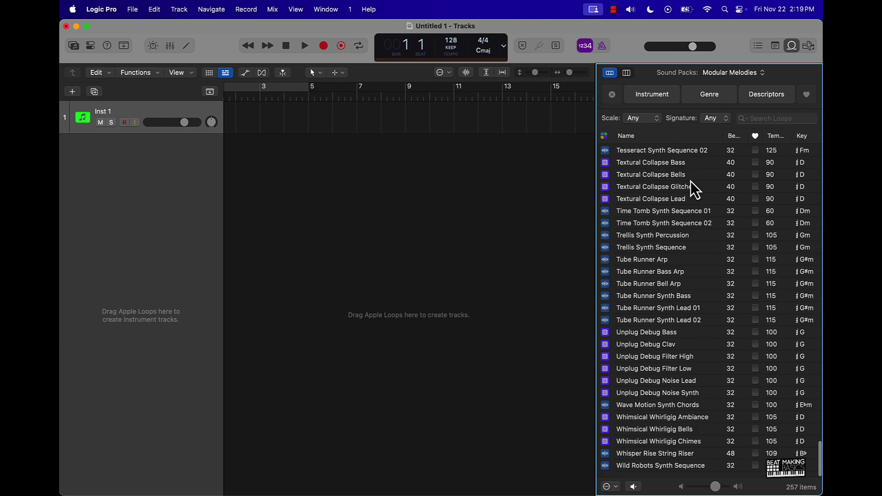
scroll(690, 182, "up", 20)
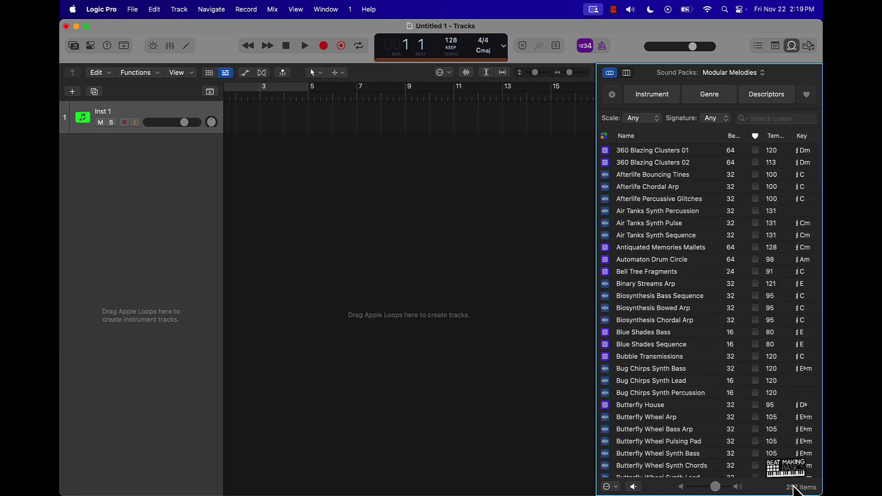
scroll(675, 277, "up", 3)
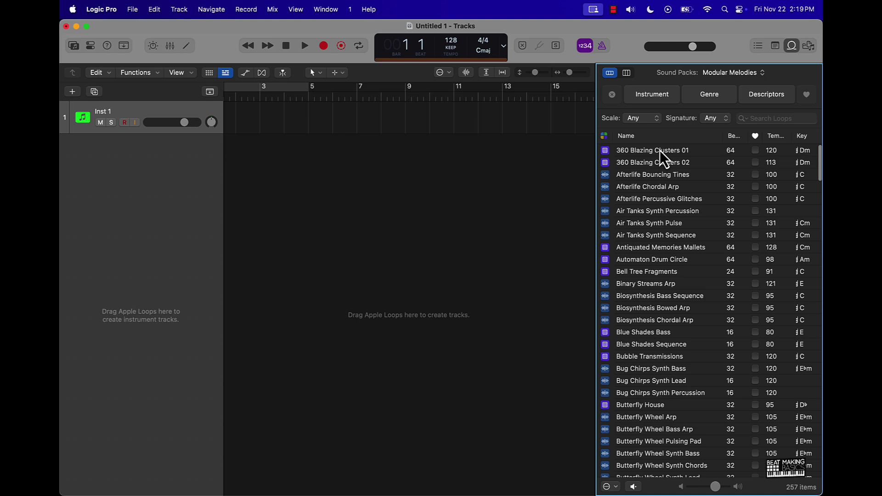
Preview loops from 360 Blazing Clusters 01 to Antiquated Memories Mallets, then stop the preview
left_click(655, 153)
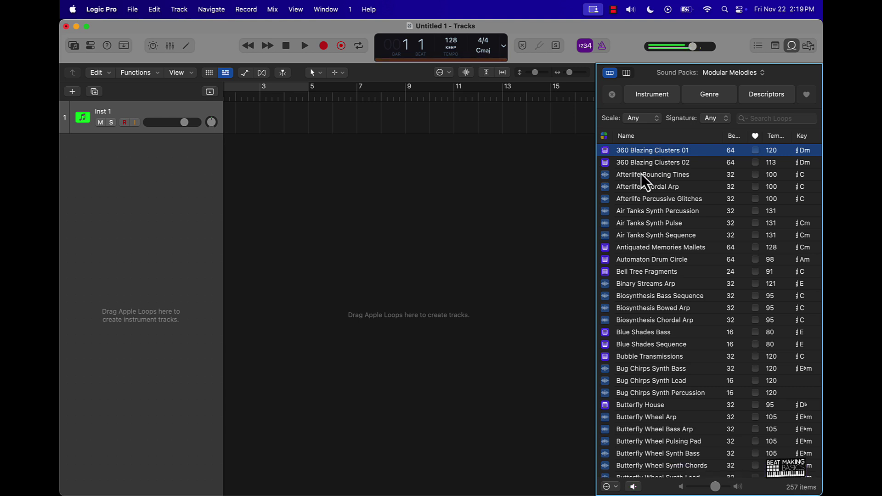
left_click(652, 160)
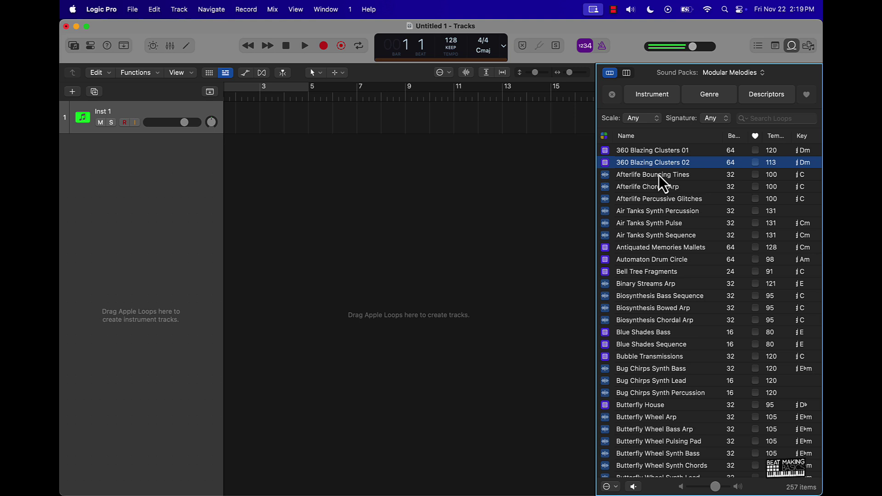
left_click(657, 175)
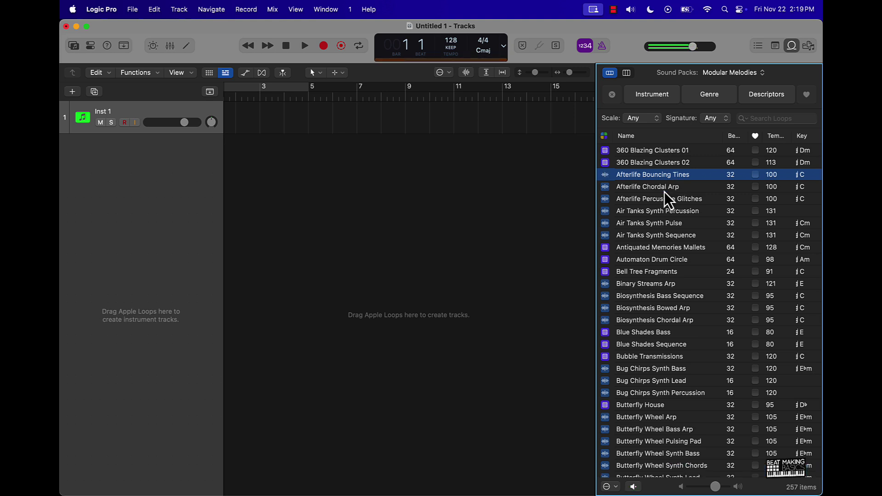
left_click(665, 191)
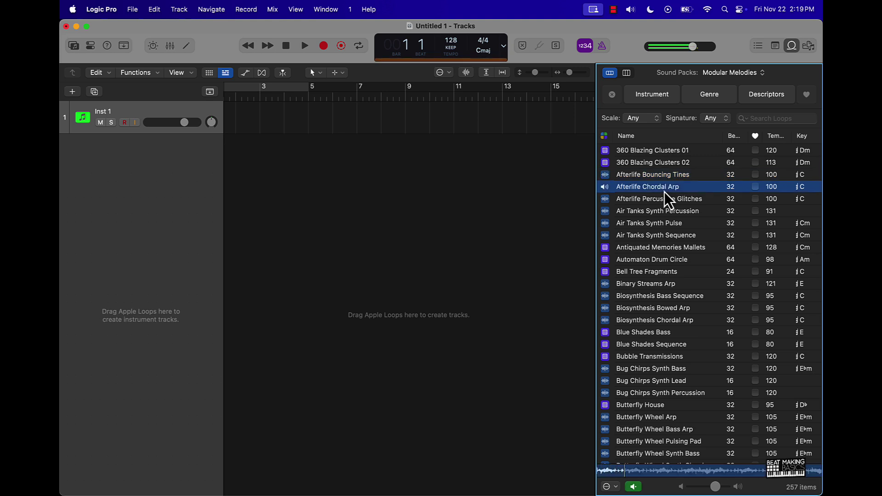
left_click(665, 199)
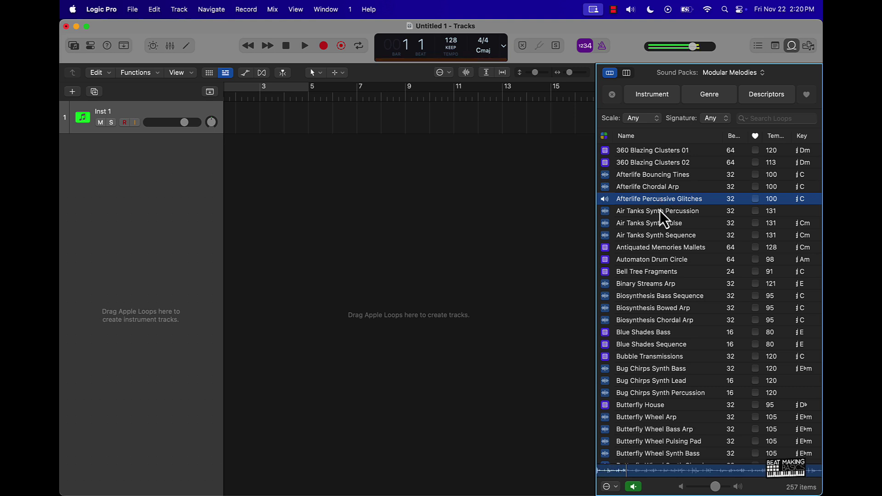
left_click(660, 211)
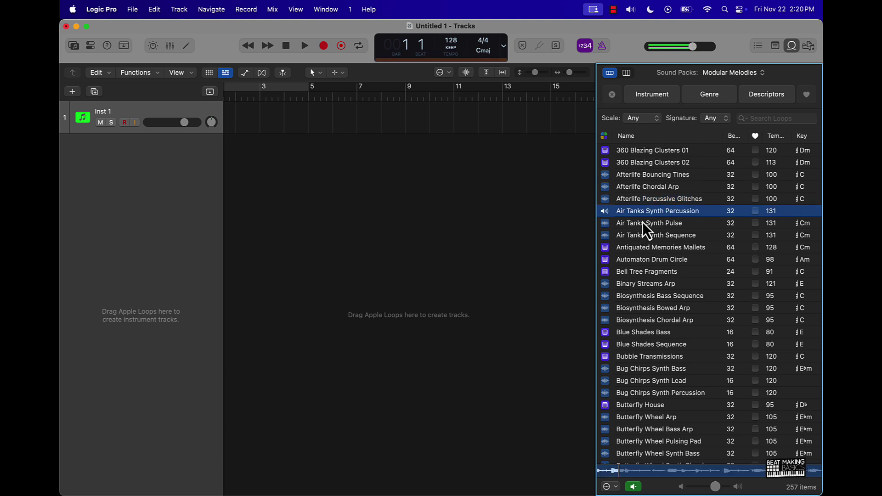
left_click(643, 222)
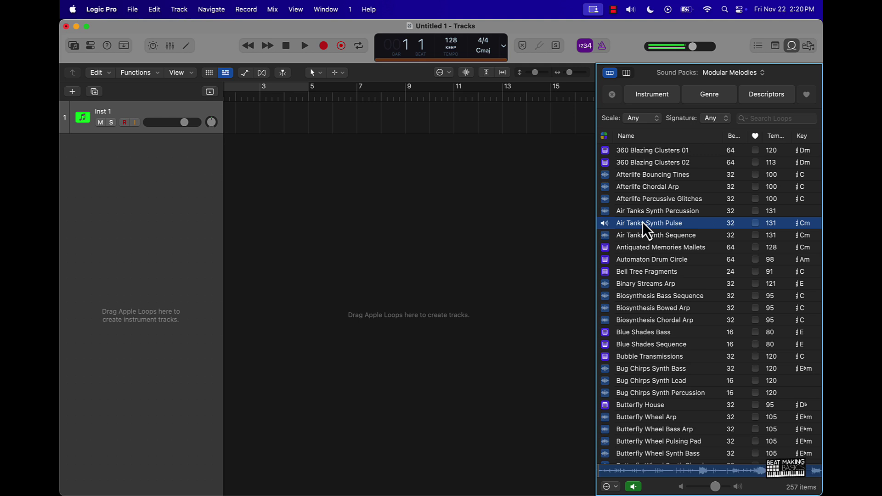
left_click(667, 237)
left_click(663, 249)
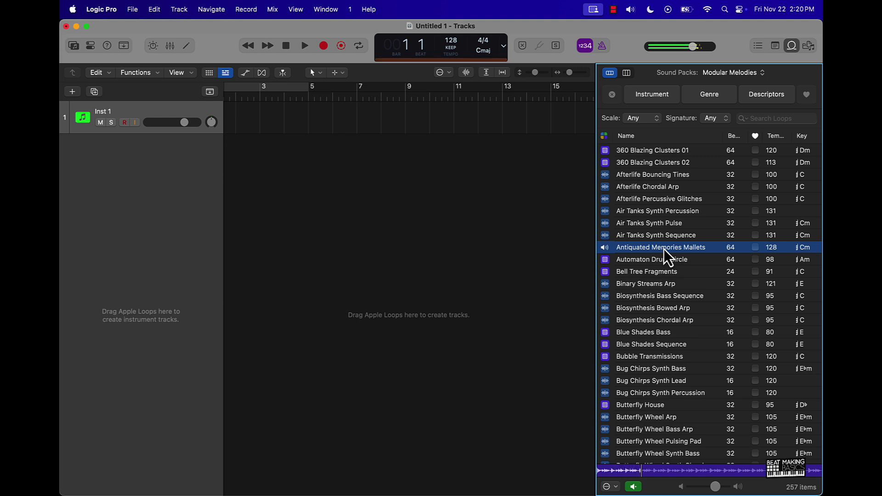
left_click(663, 250)
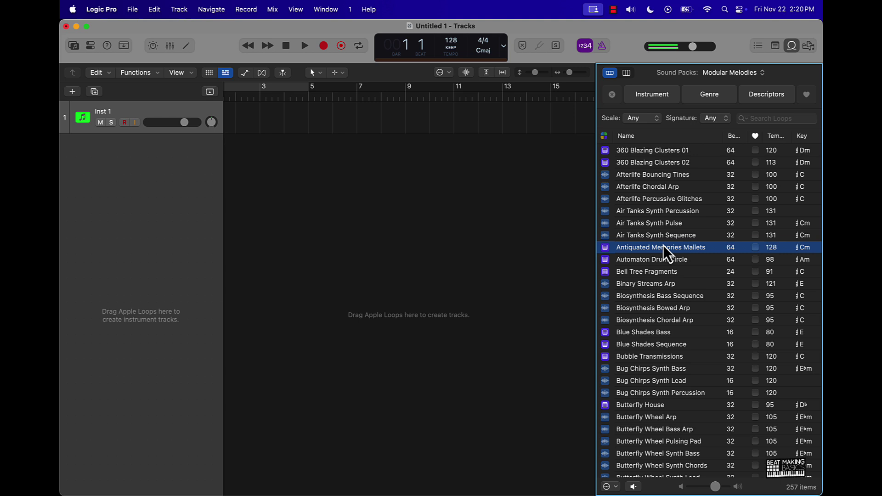
Add Antiquated Memories Mallets as a track, zoom to fit, and play its pattern in Step Sequencer
left_click_drag(658, 247, 234, 201)
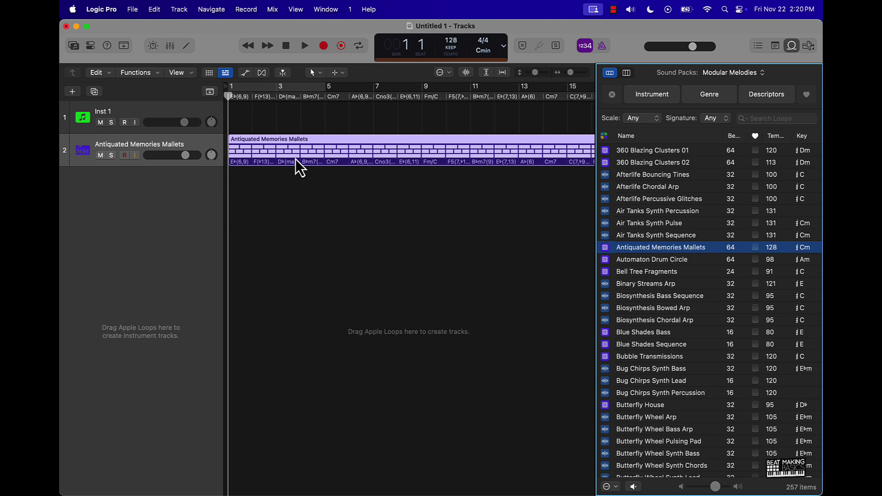
key("z")
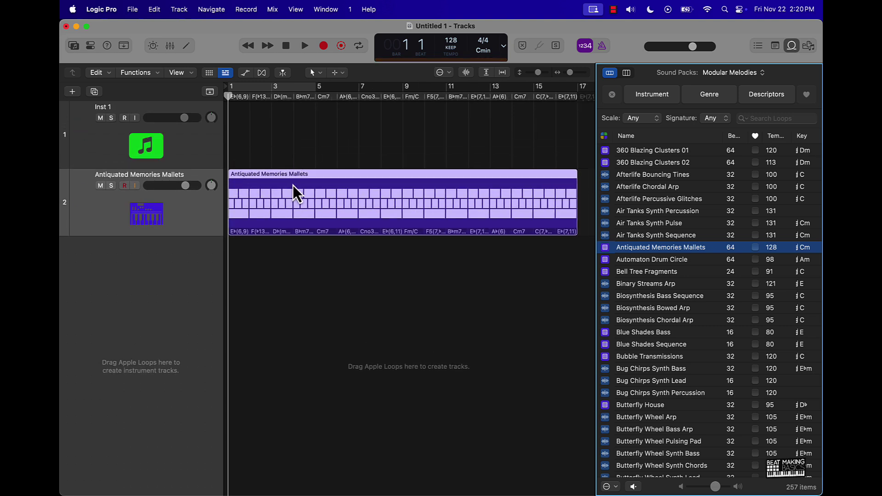
double_click(297, 186)
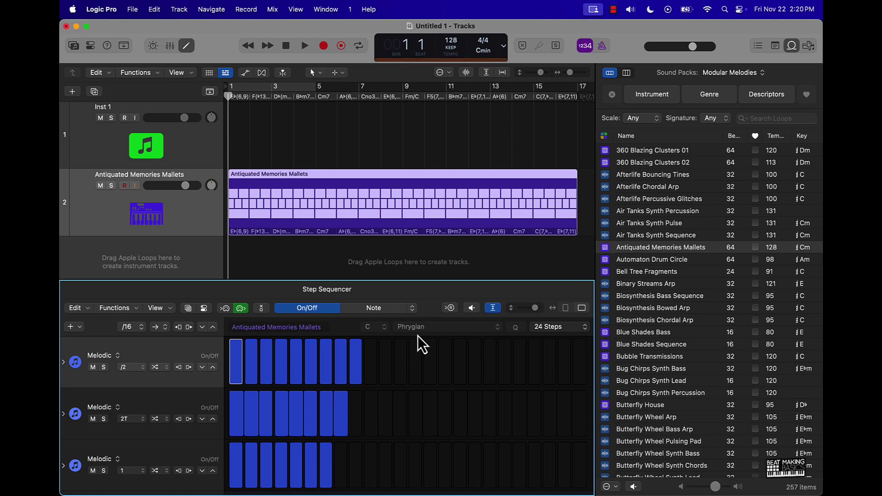
key("space")
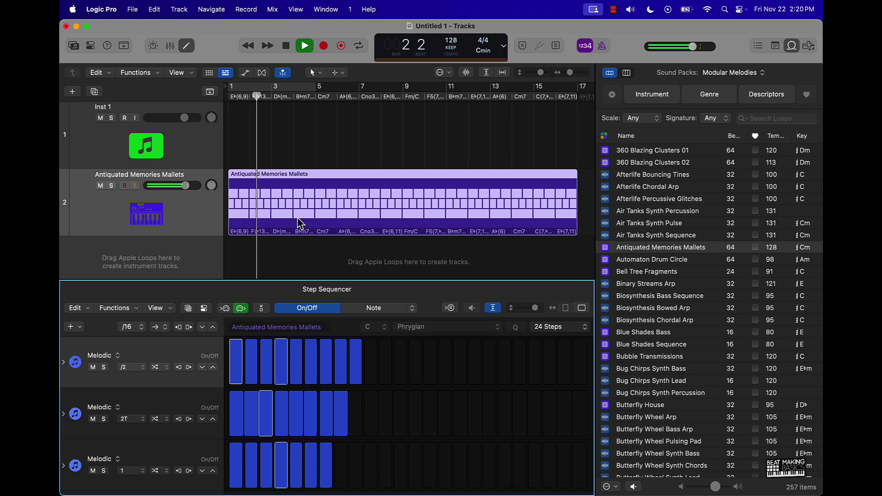
key("space")
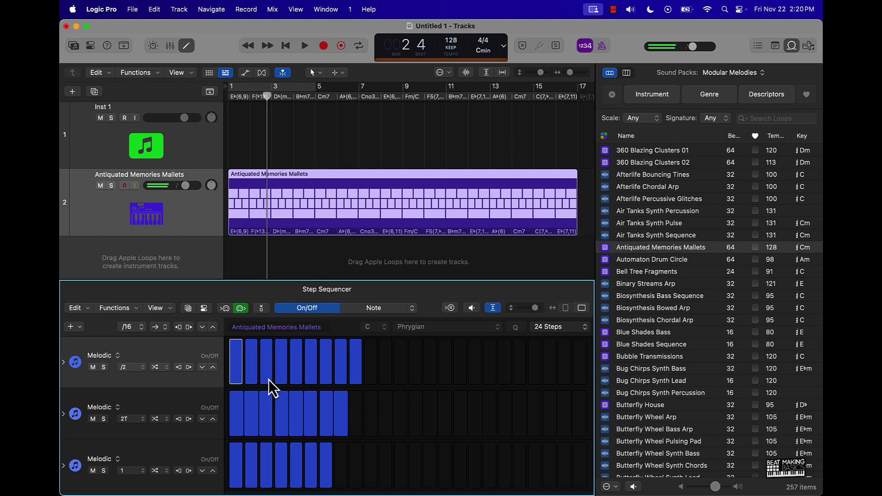
Bounce the mallets region in place to a new track, muting the original
scroll(274, 201, "right", 1)
right_click(274, 187)
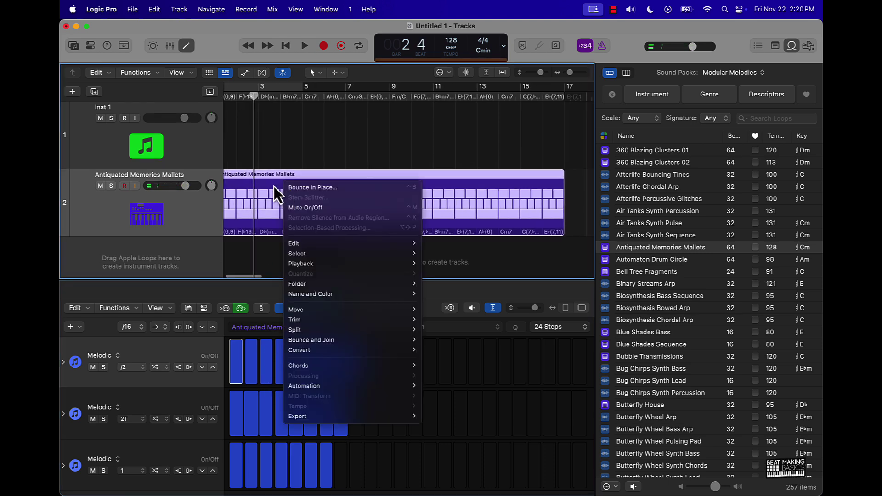
left_click(305, 185)
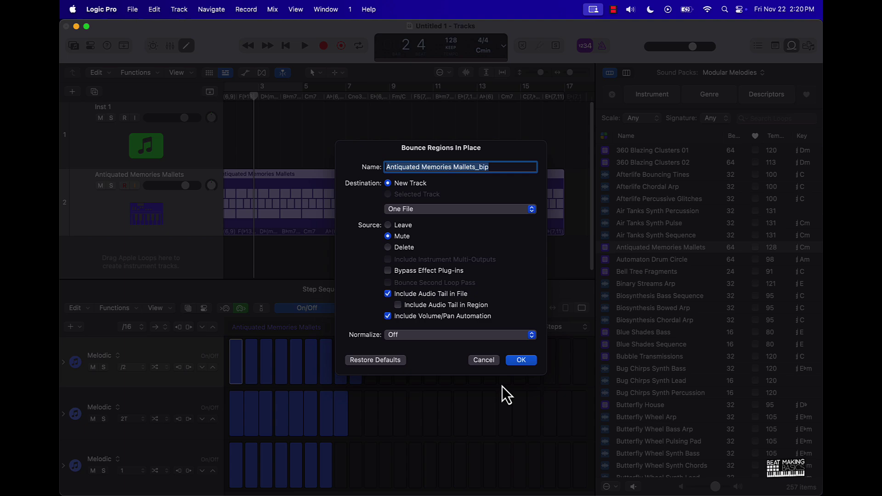
left_click(521, 361)
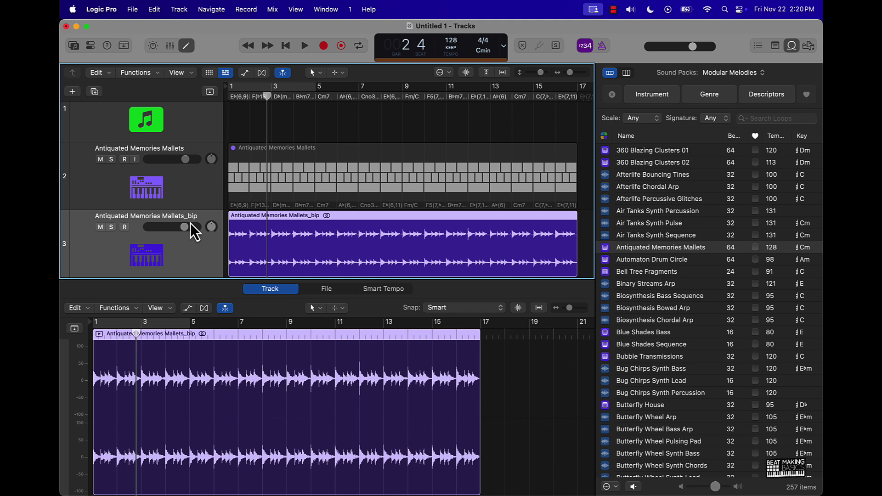
Play the bounced audio and split the region at bars 3 and 4
key("space")
key("space")
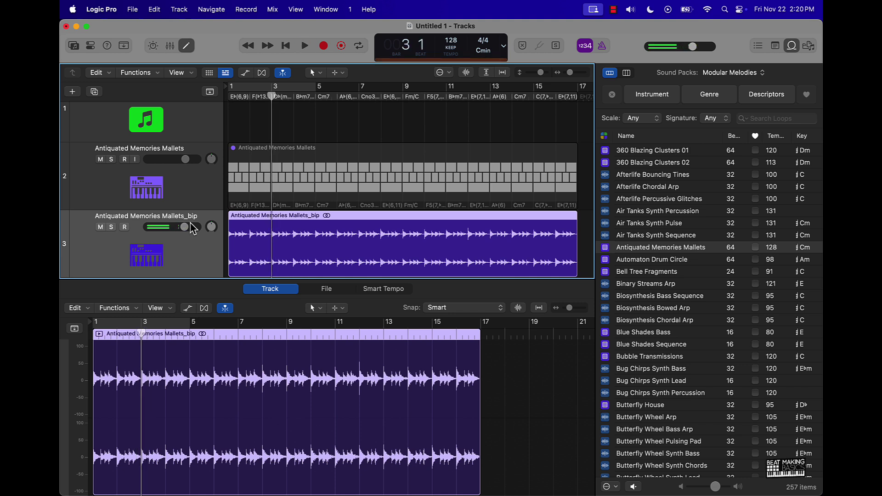
key("super+t")
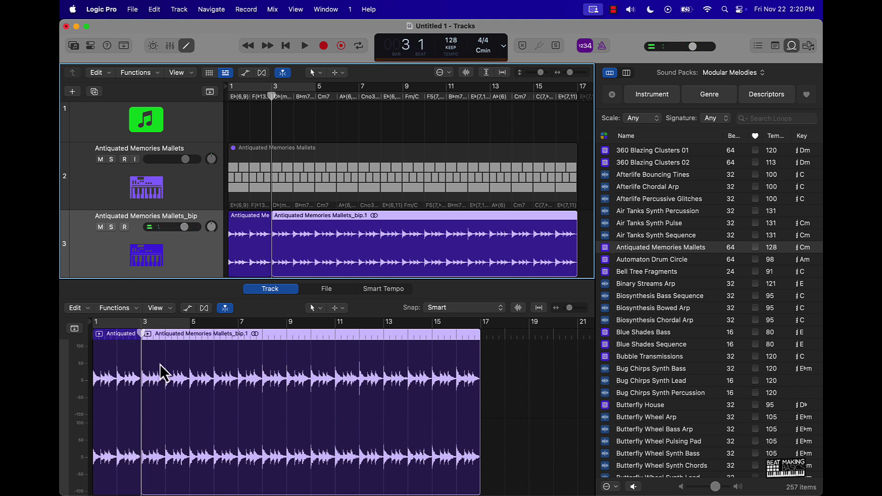
key("period")
key("super+t")
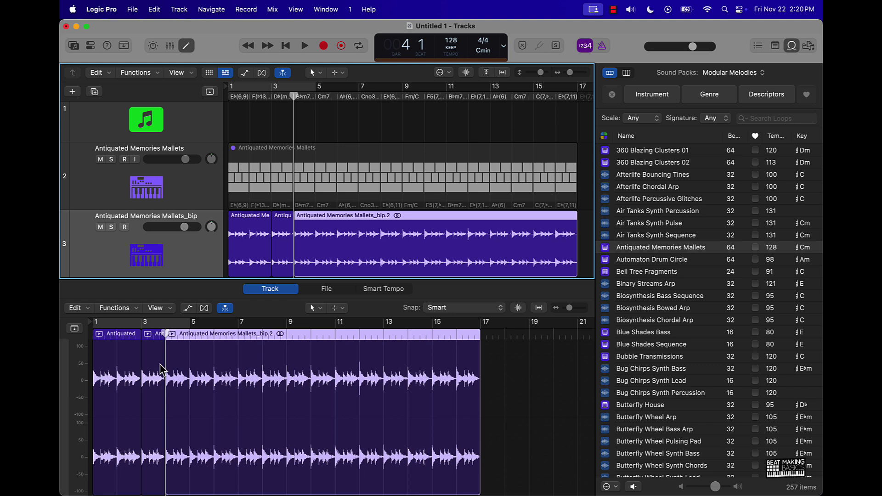
Select the short slice after bar 3, set a cycle range over it, and loop it
left_click(147, 339)
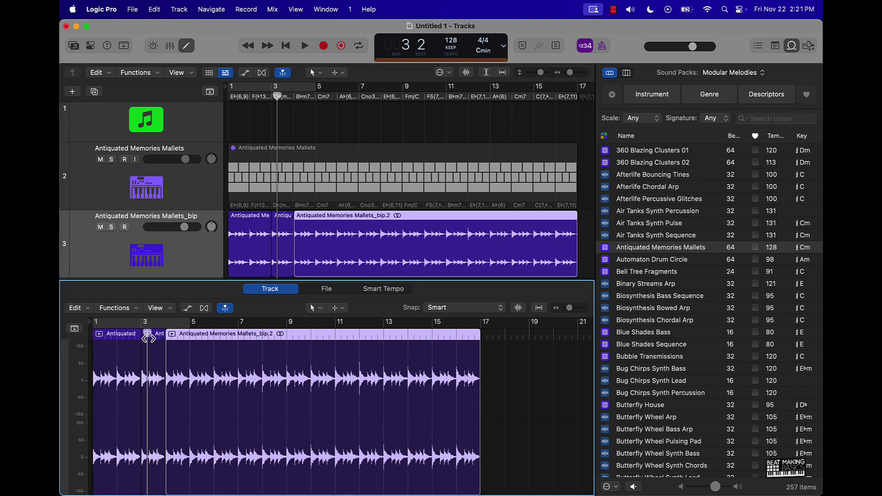
left_click(145, 357)
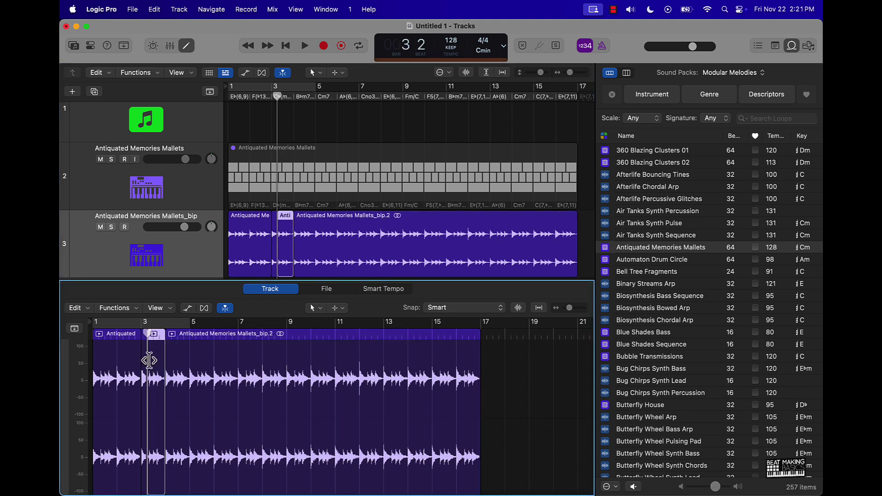
left_click(144, 323)
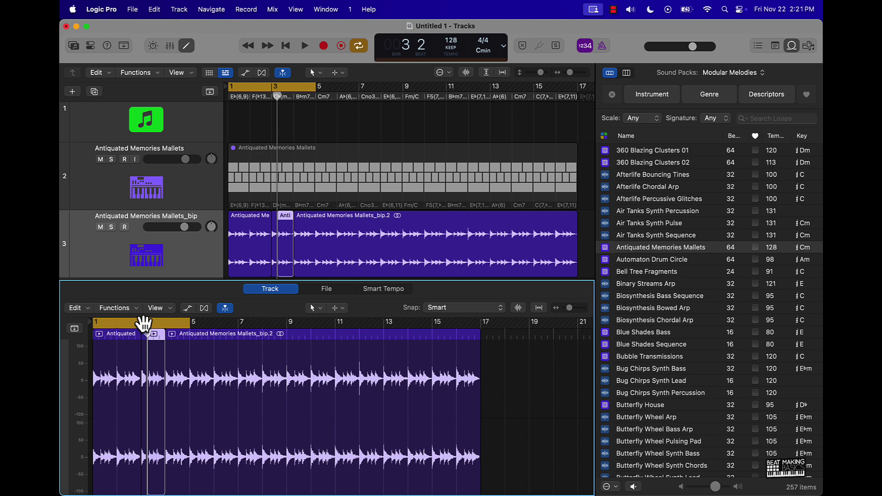
mouse_move(143, 320)
left_mouse_down()
mouse_move(189, 320)
mouse_move(148, 324)
left_mouse_up()
key("space")
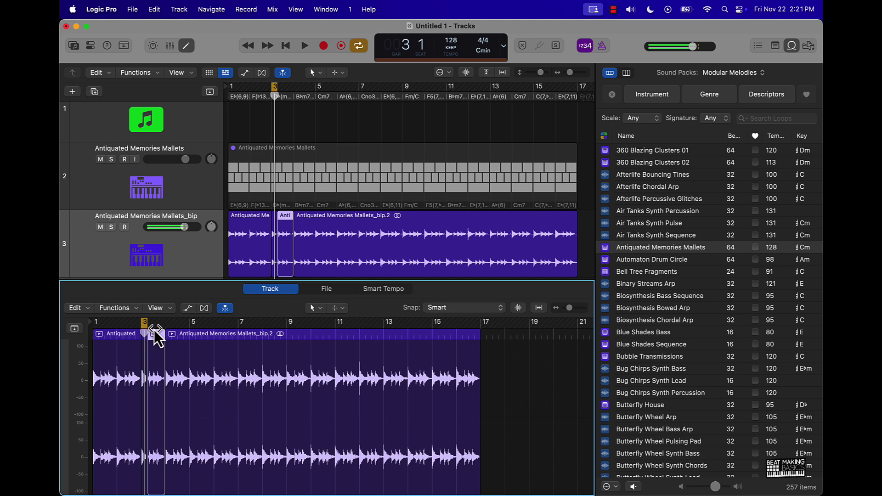
key("space")
left_click_drag(144, 327, 151, 324)
key("space")
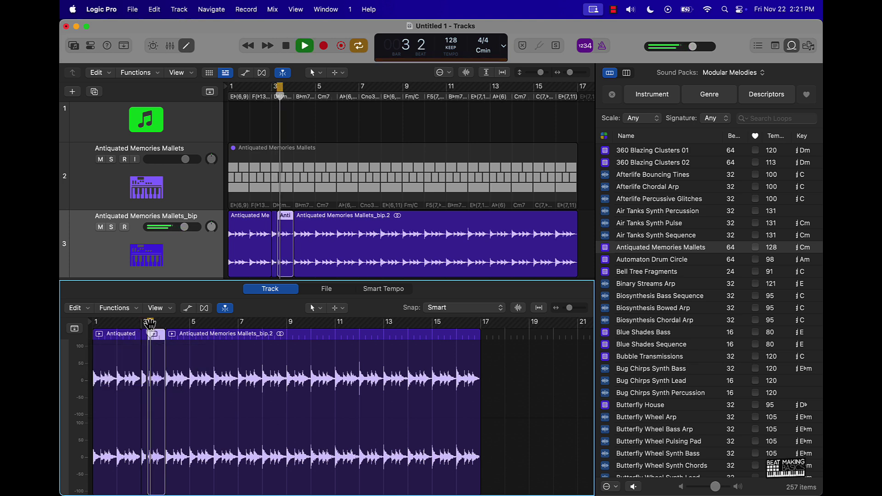
key("space")
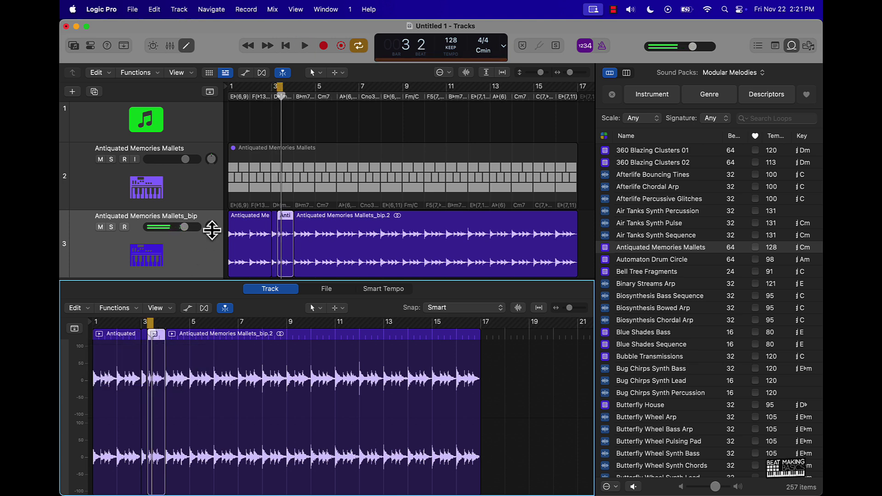
scroll(230, 235, "down", 2)
Load the first chopped region into Quick Sampler (Sliced) and open Musical Typing at octave C1
left_click_drag(244, 226, 139, 221)
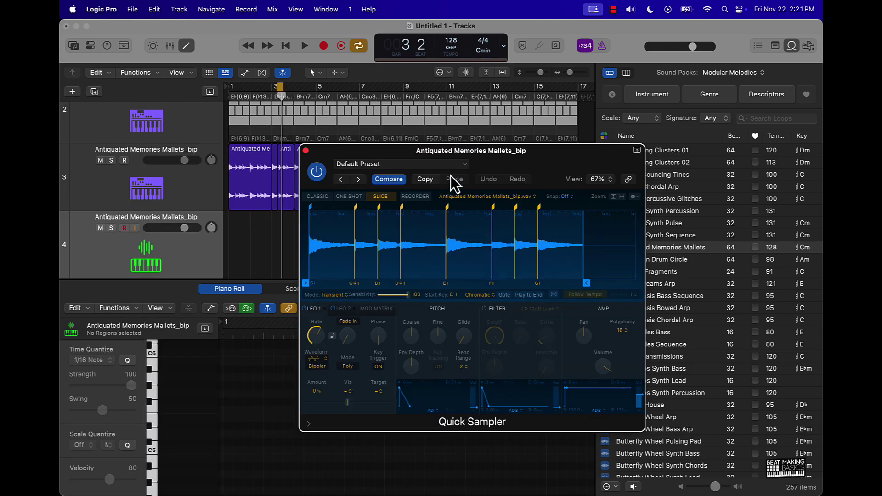
key("super+k")
key("z")
Play the C1 through G1 mallet slices on the Musical Typing keys
key("a")
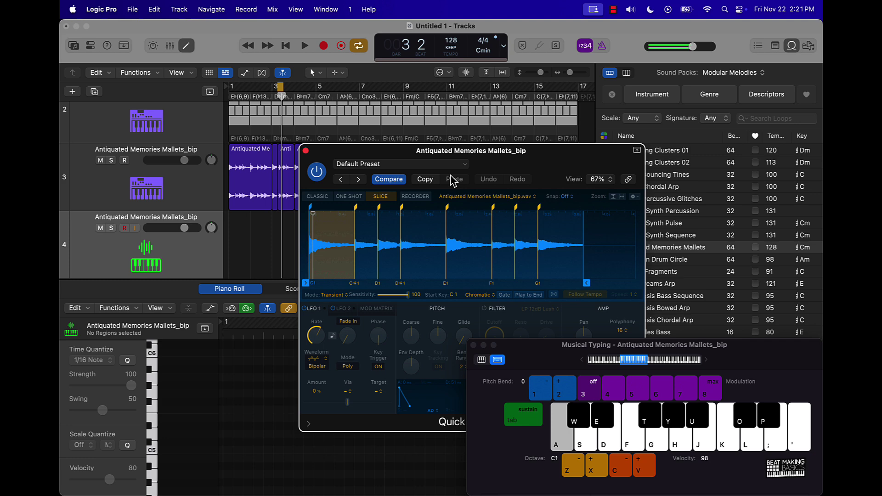
key("s")
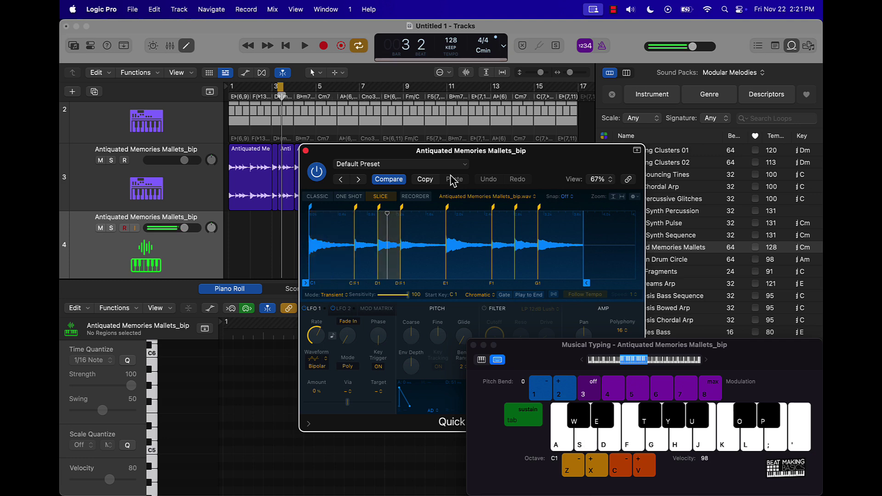
key("w")
key("d")
key("f")
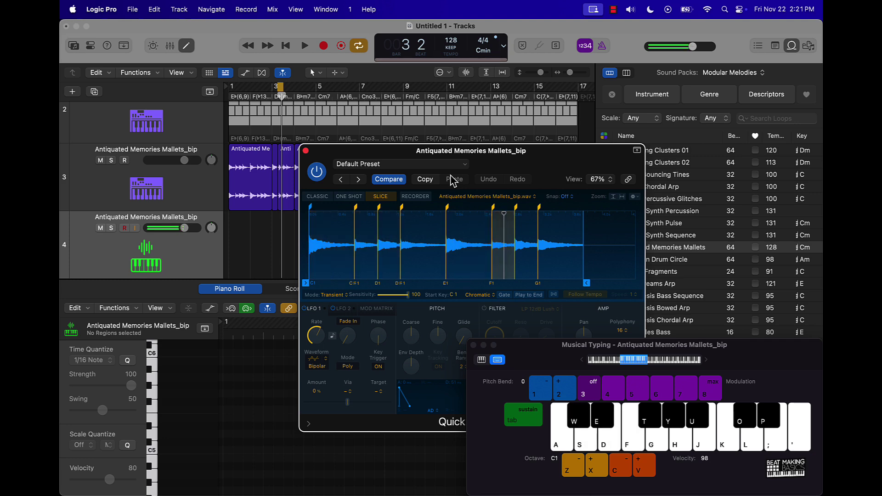
key("a")
key("w")
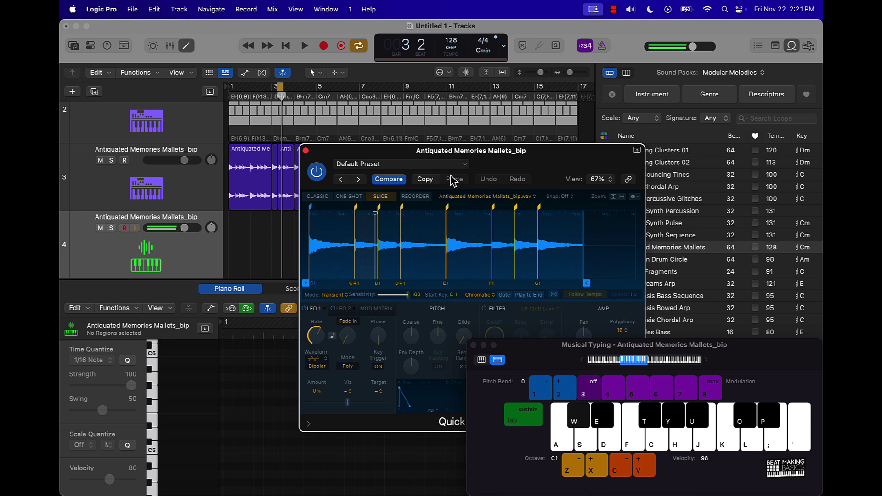
key("s")
key("d")
key("f")
key("g")
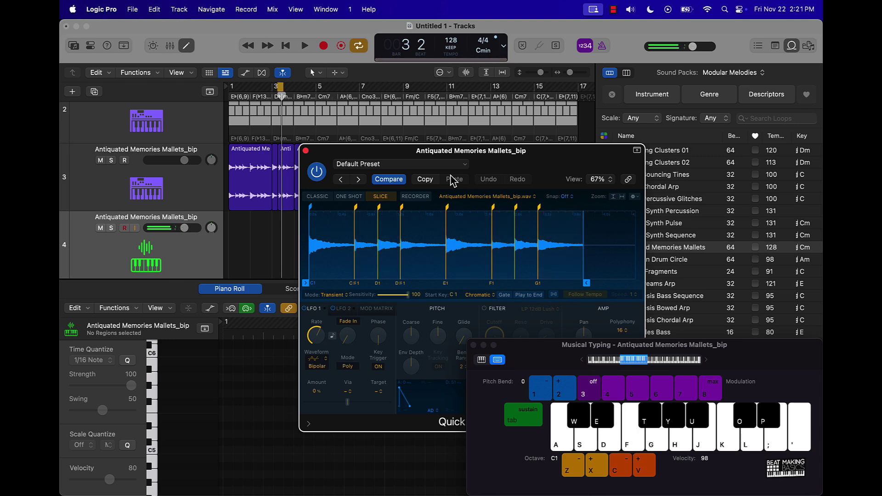
key("g")
key("s")
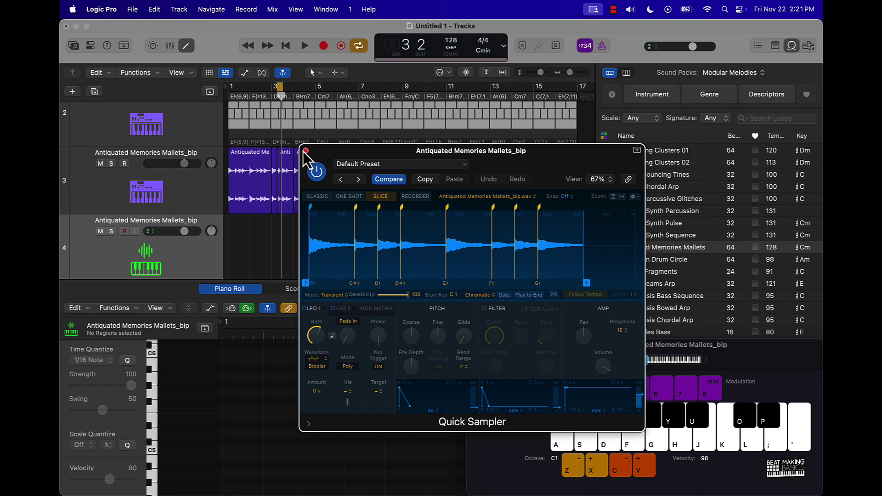
Close Quick Sampler, delete tracks 4, 3 and 2, and preview Automaton Drum Circle
left_click(306, 150)
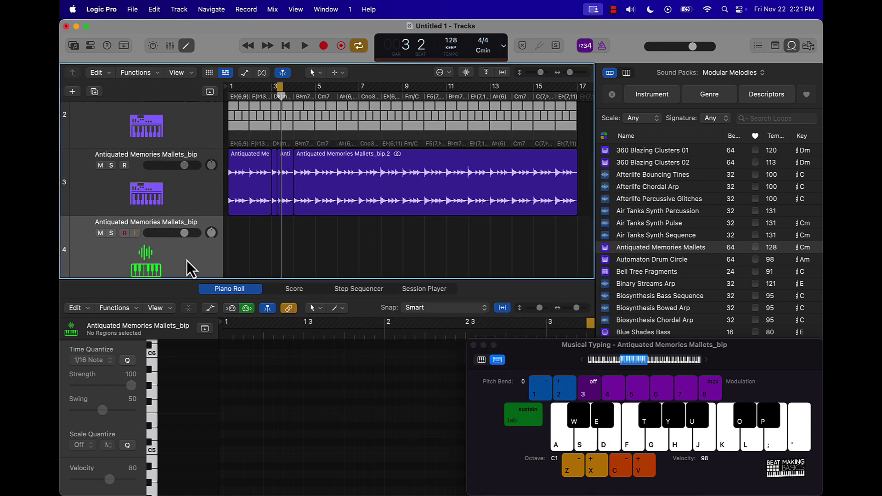
scroll(186, 261, "down", 1)
key("super+BackSpace")
key("super+BackSpace")
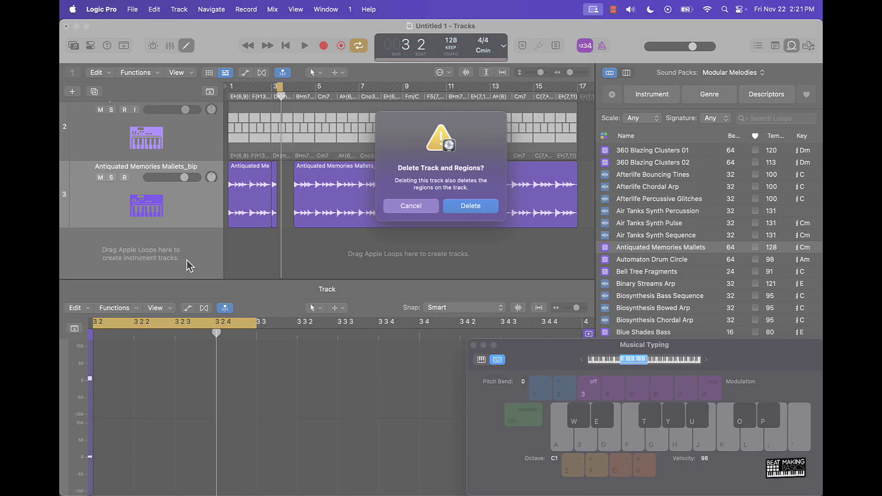
key("Return")
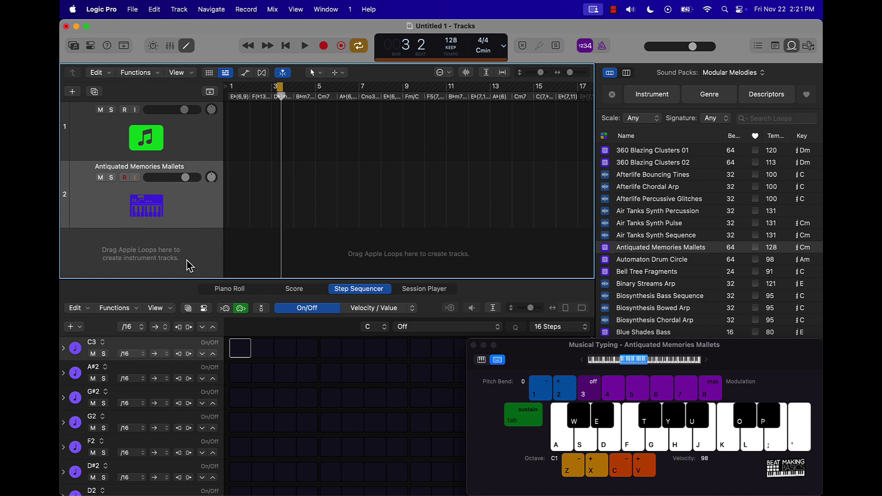
key("super+BackSpace")
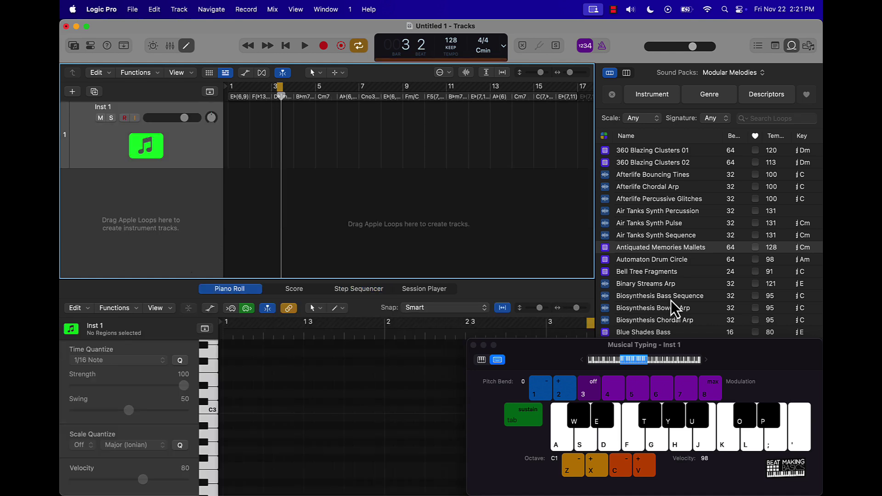
left_click(649, 257)
Move the keyboard aside and preview Bell Tree Fragments through Biosynthesis Bowed Arp, then stop
left_click_drag(547, 359, 218, 230)
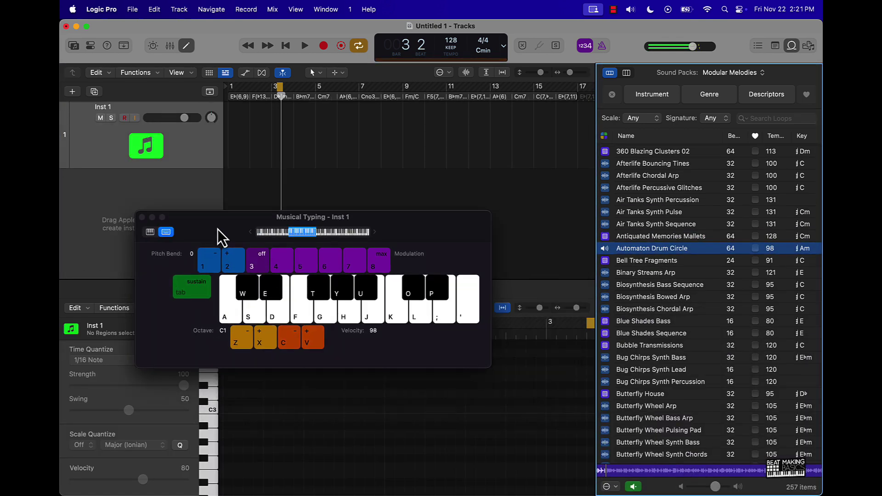
left_click(639, 261)
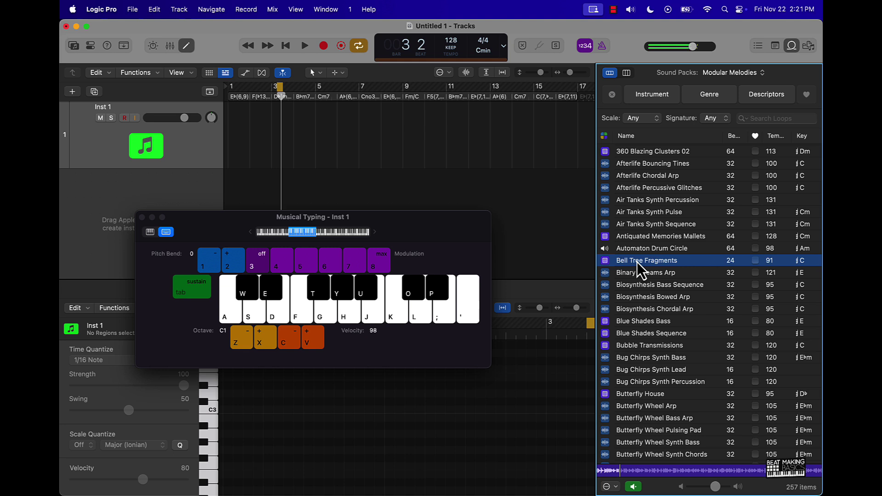
left_click(660, 274)
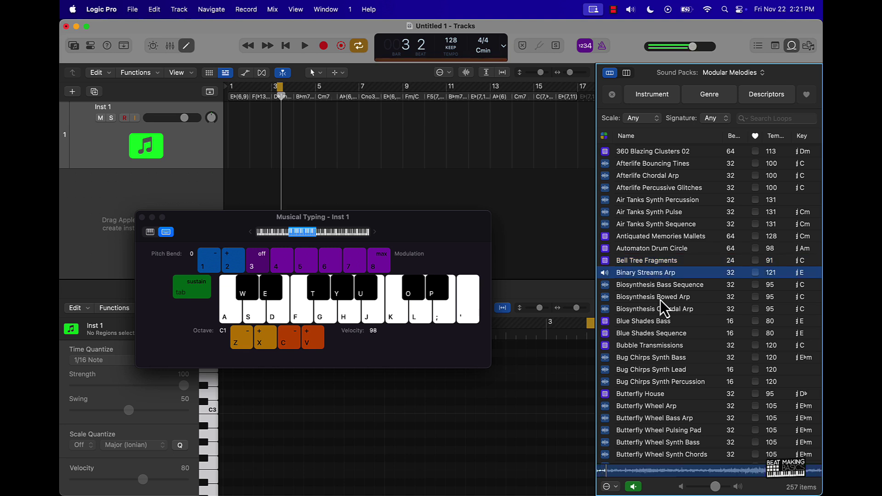
left_click(662, 286)
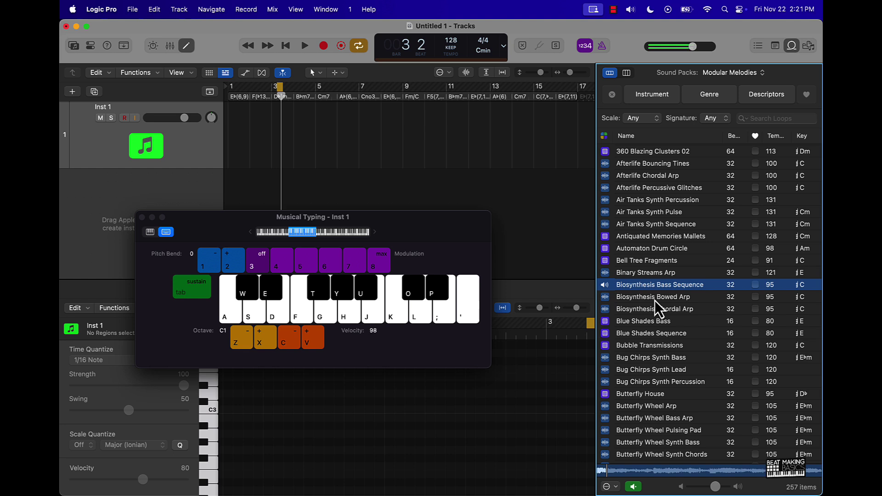
left_click(657, 297)
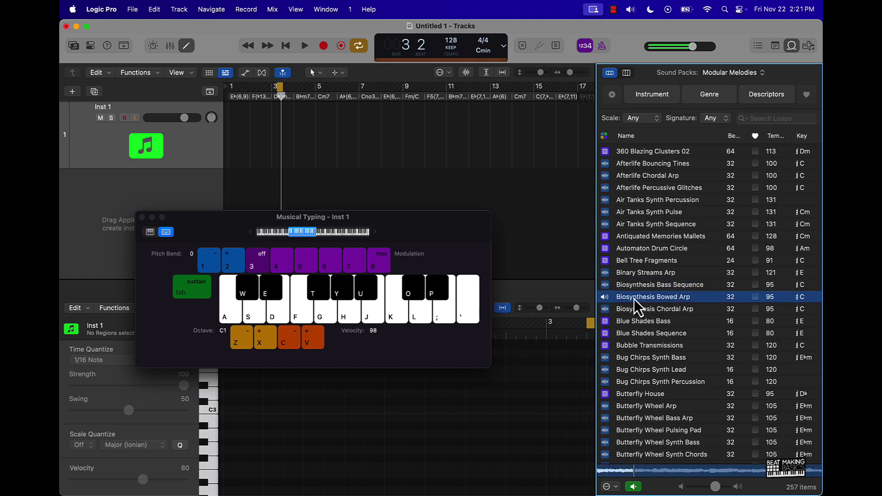
left_click(610, 299)
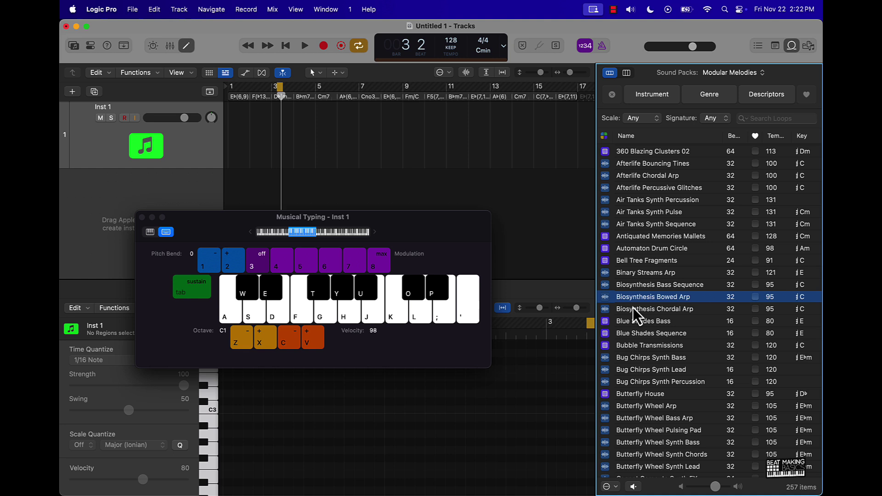
Preview Biosynthesis Chordal Arp through Butterfly Wheel Synth Lead, then stop the preview
left_click(634, 307)
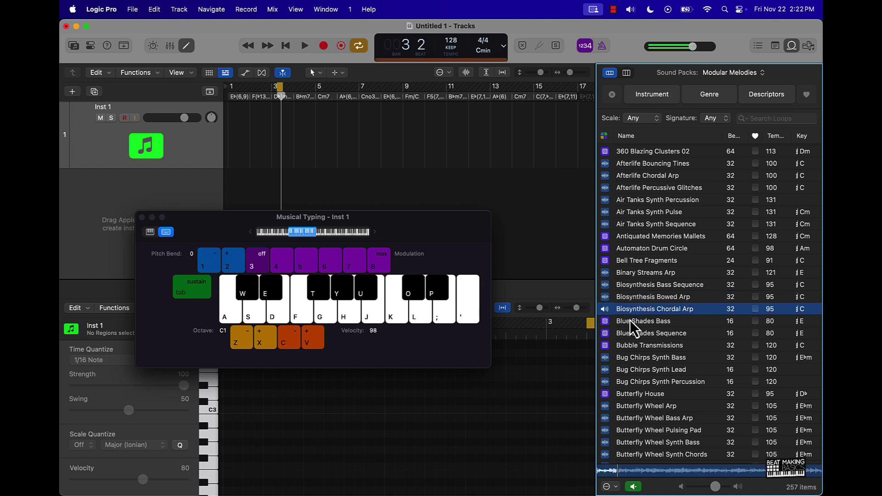
left_click(630, 321)
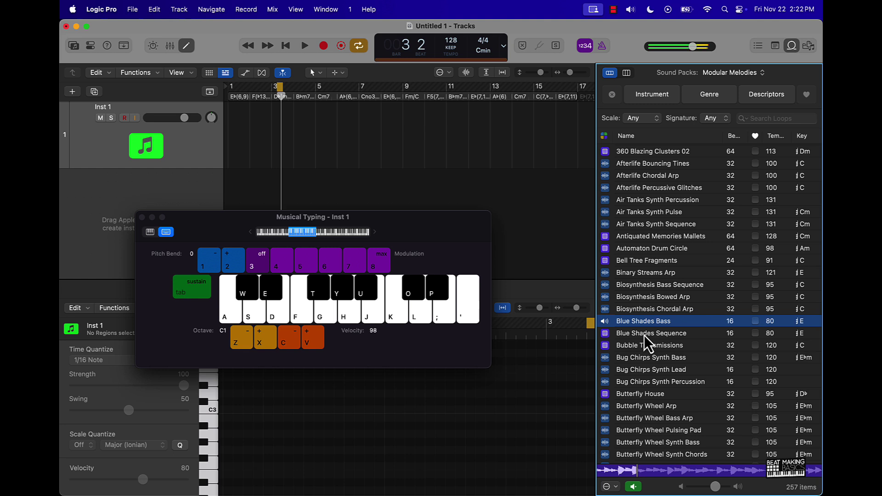
left_click(642, 346)
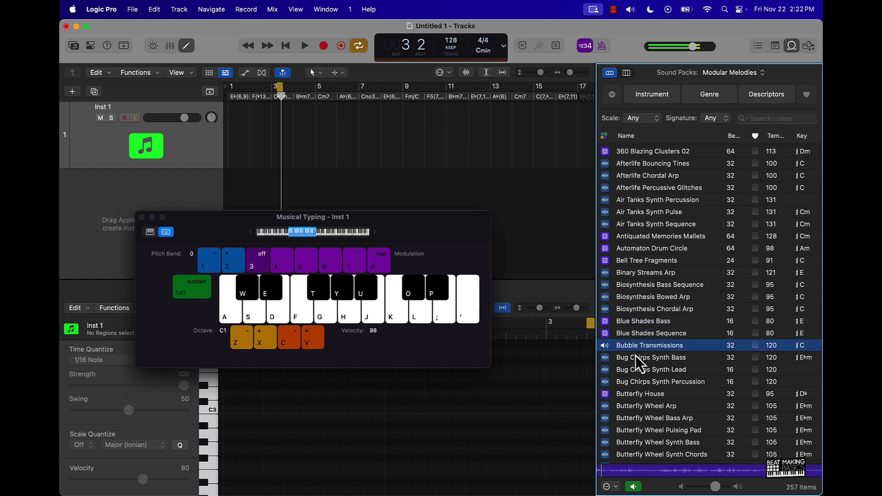
scroll(635, 355, "down", 3)
left_click(639, 260)
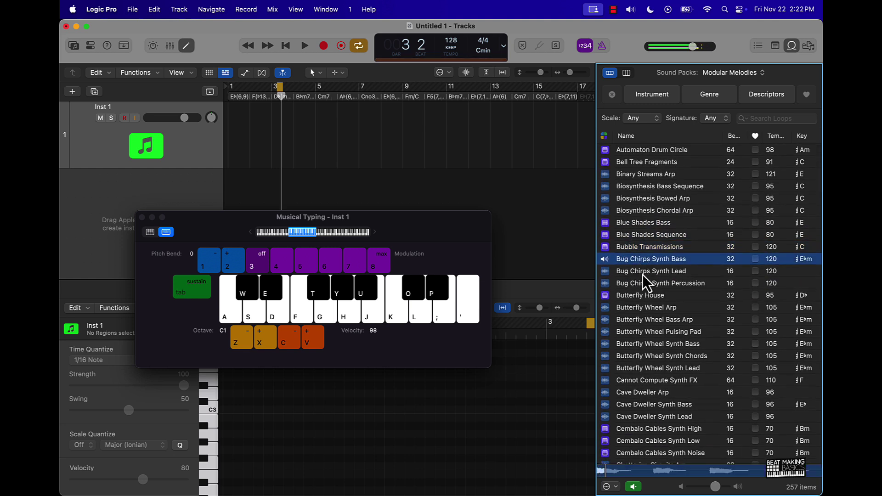
left_click(636, 306)
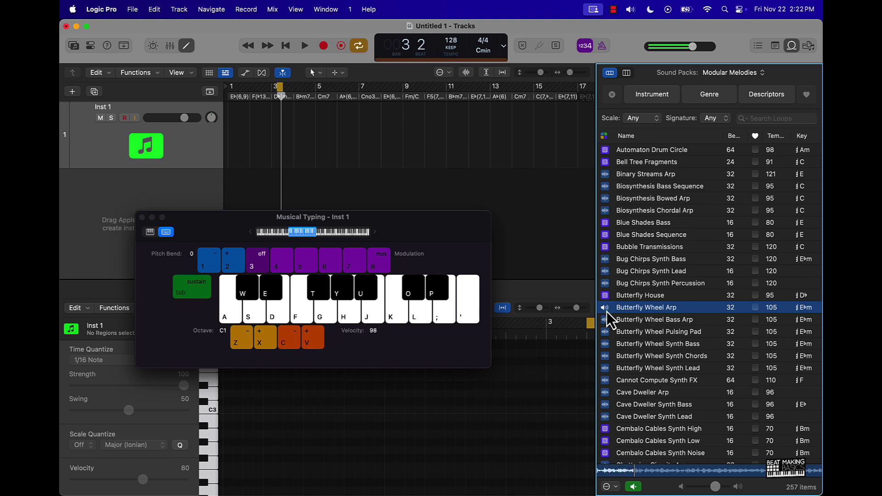
left_click(646, 323)
left_click(638, 333)
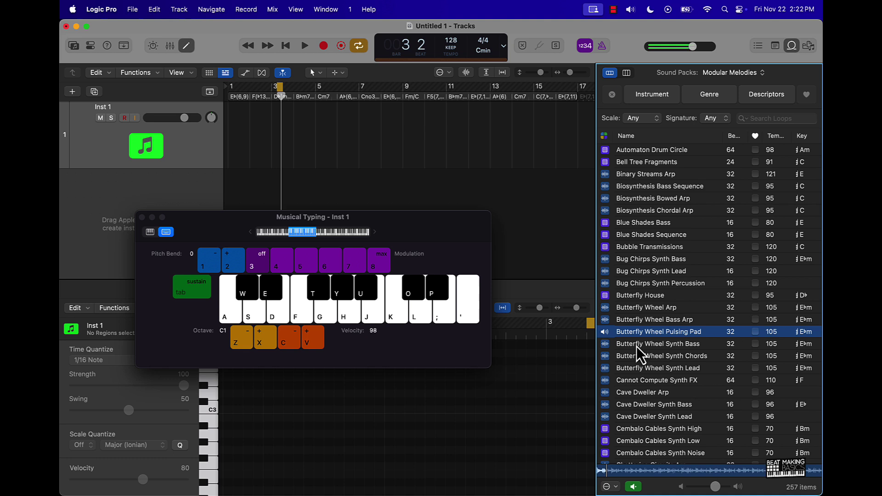
left_click(636, 348)
left_click(642, 366)
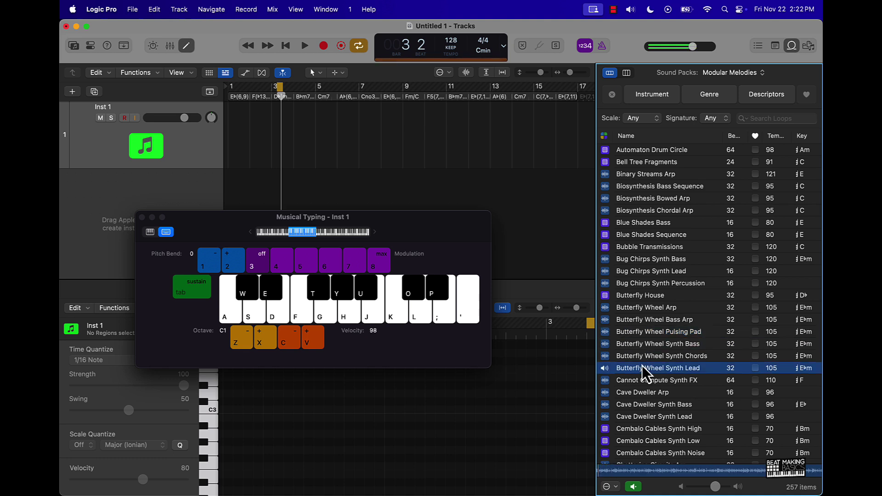
left_click(642, 367)
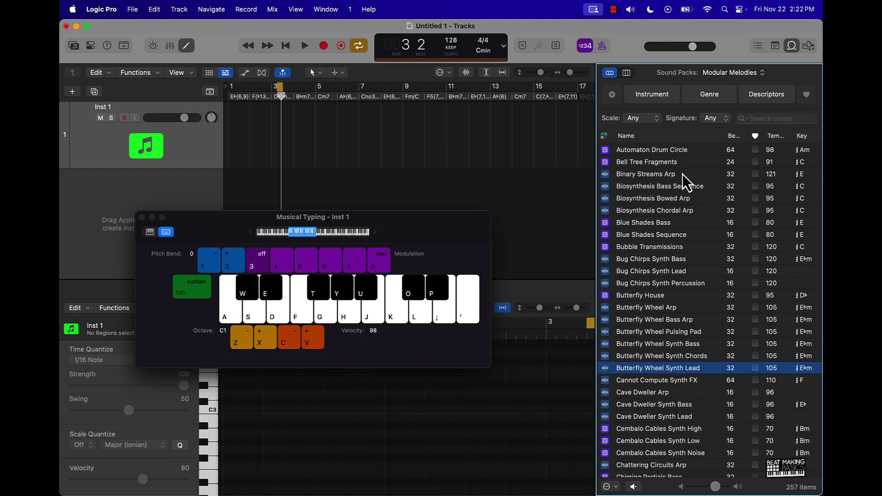
left_click(772, 119)
Filter loops by 'arp' and preview the Star Rise, Sulfur Skies and Tangerine Sky arps
type("arp")
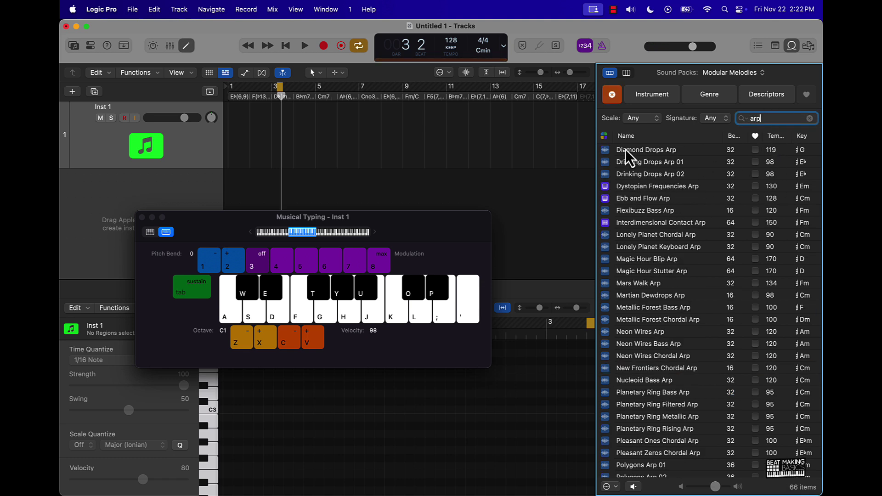
scroll(627, 158, "down", 2)
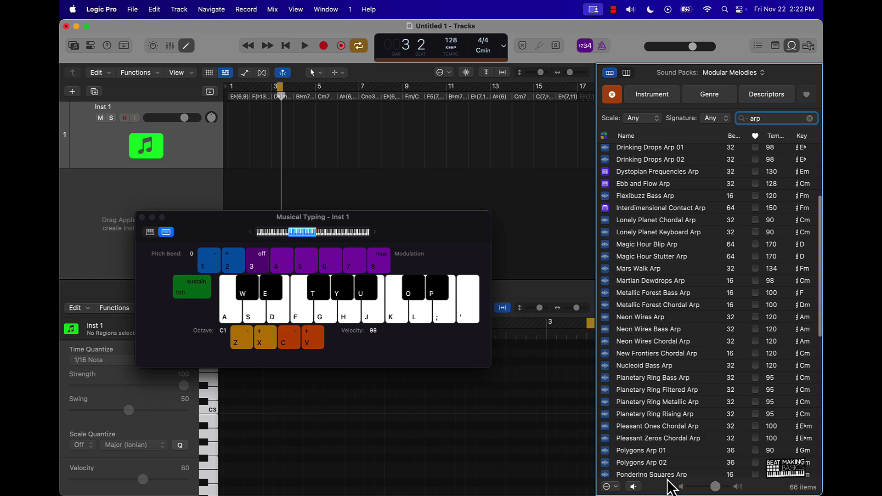
scroll(666, 372, "down", 10)
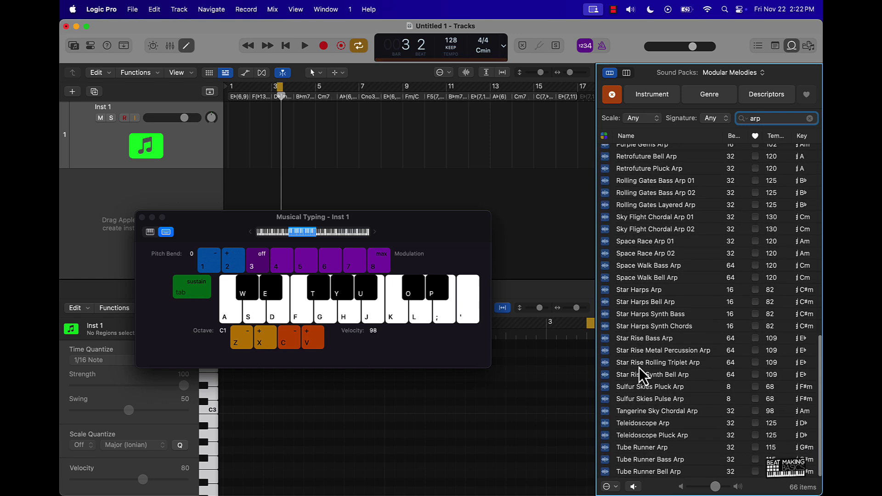
left_click(644, 362)
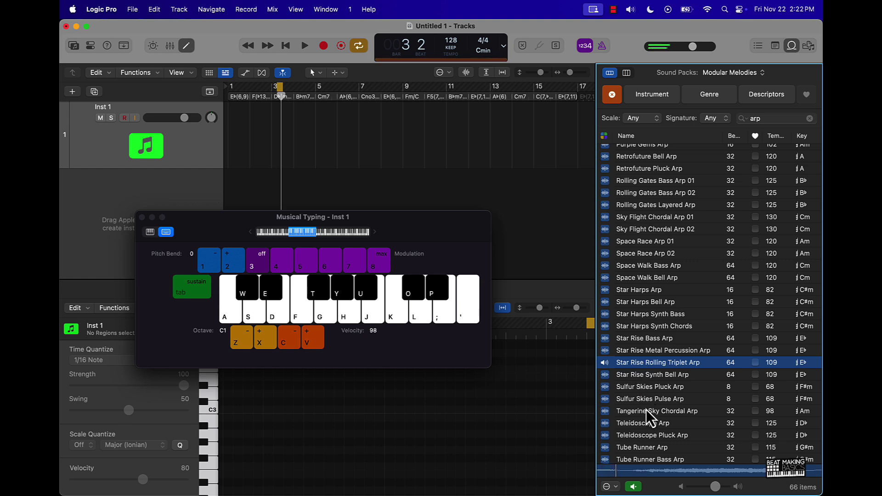
left_click(642, 374)
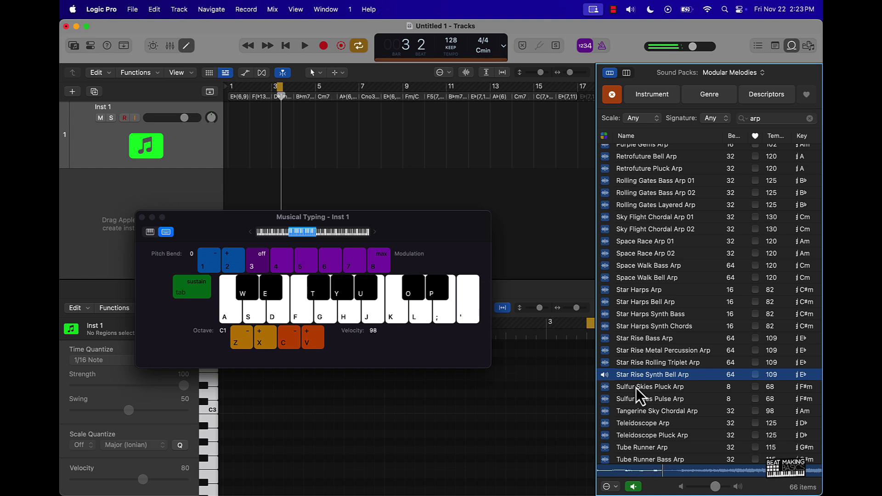
left_click(637, 388)
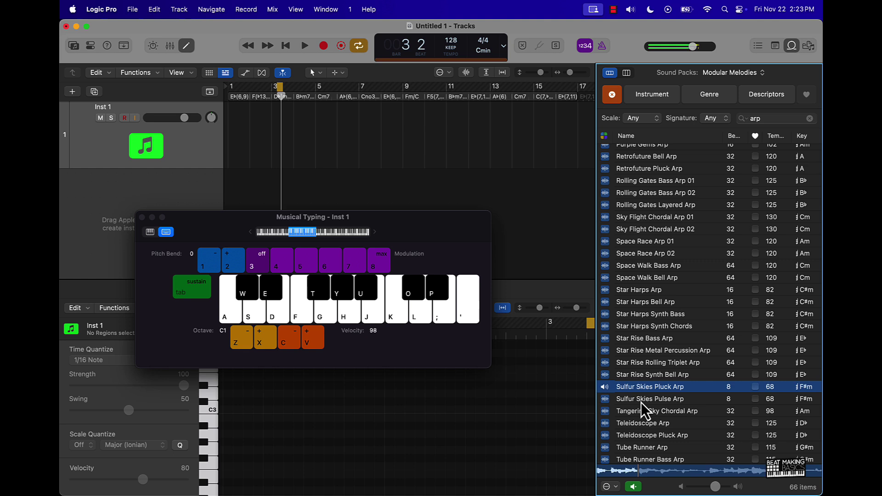
left_click(641, 401)
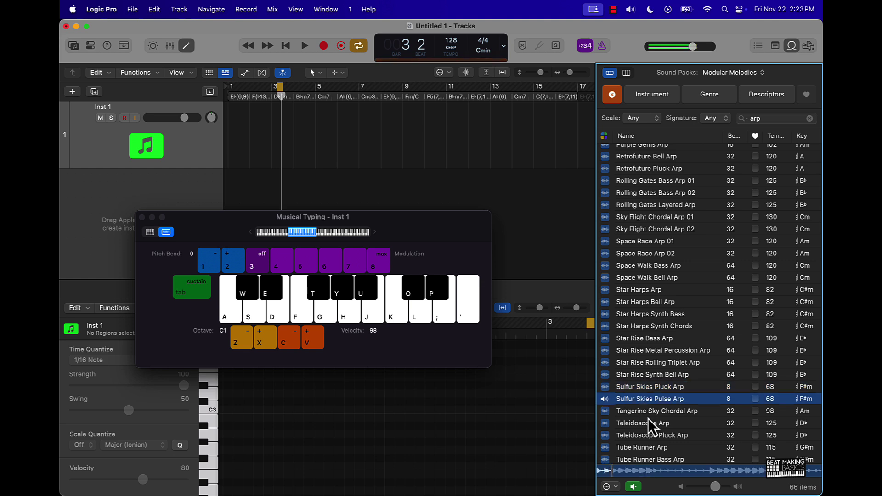
left_click(648, 415)
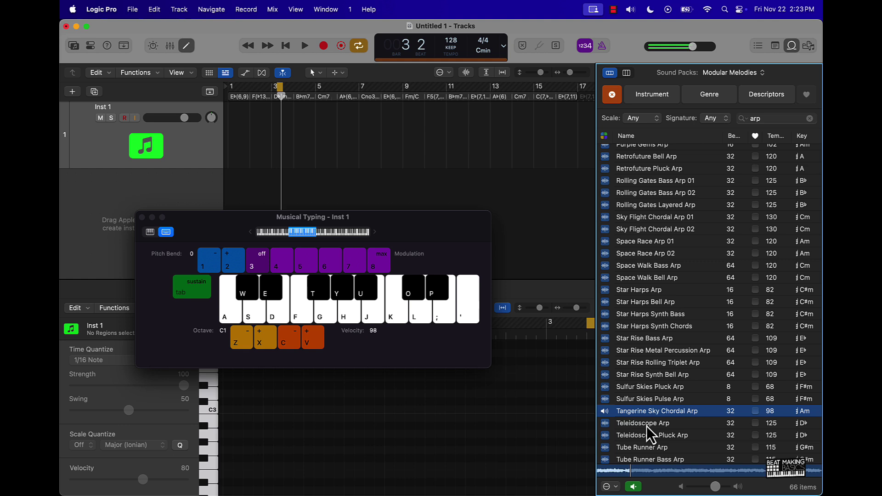
left_click(623, 415)
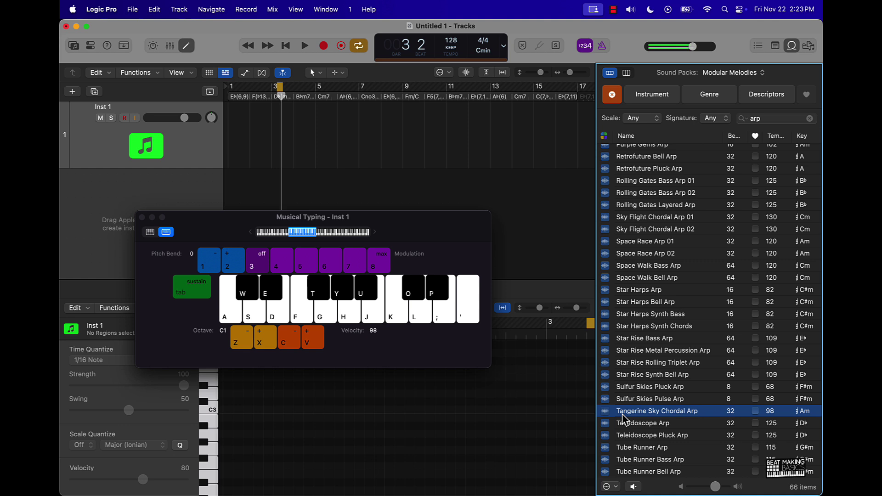
Preview the Teleidoscope, Sky Flight Chordal and Rolling Gates Layered arps, then stop playback
left_click(624, 425)
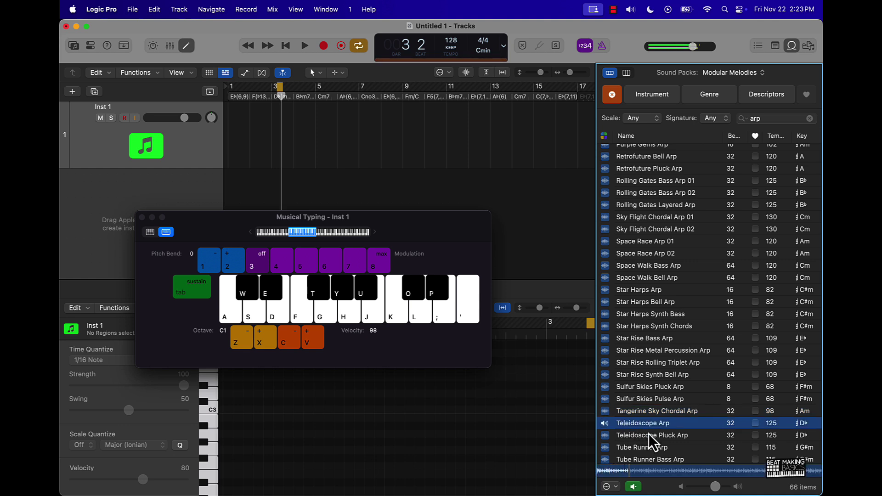
left_click(654, 435)
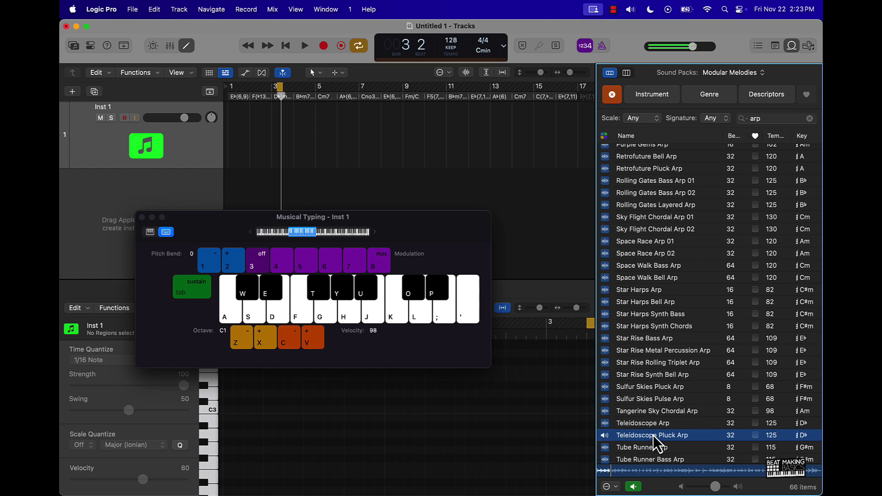
left_click(631, 217)
scroll(632, 222, "up", 1)
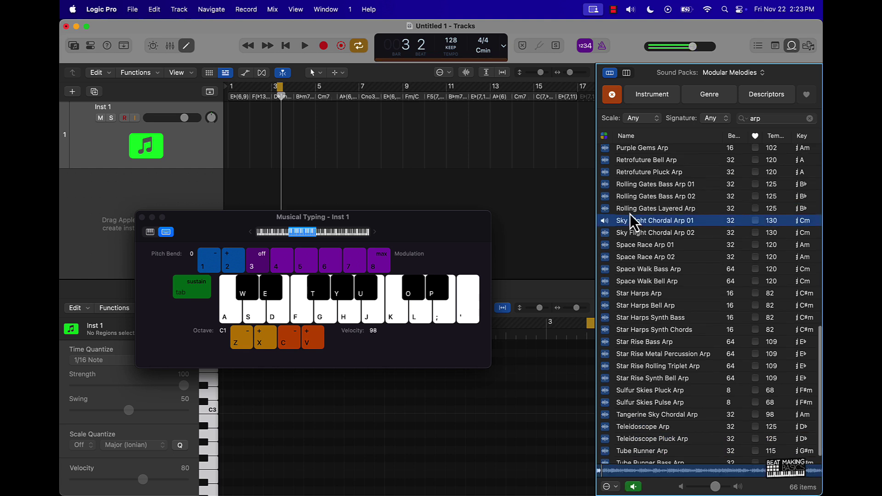
left_click(641, 213)
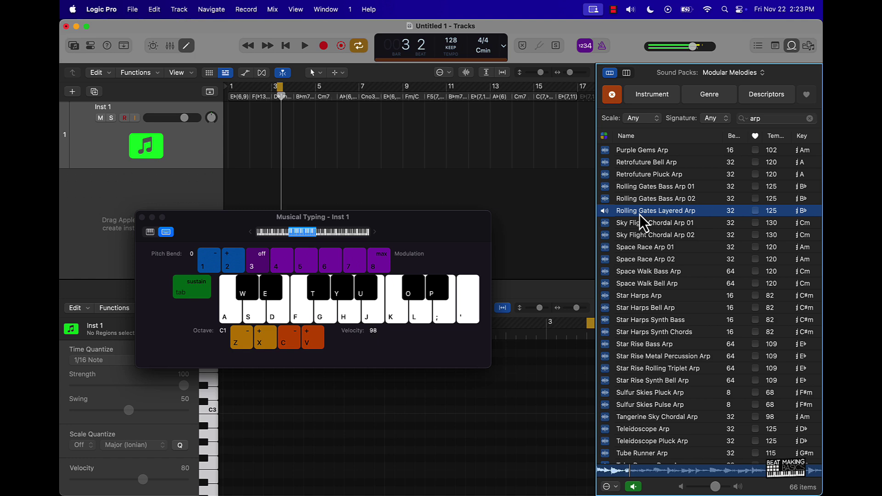
left_click(640, 215)
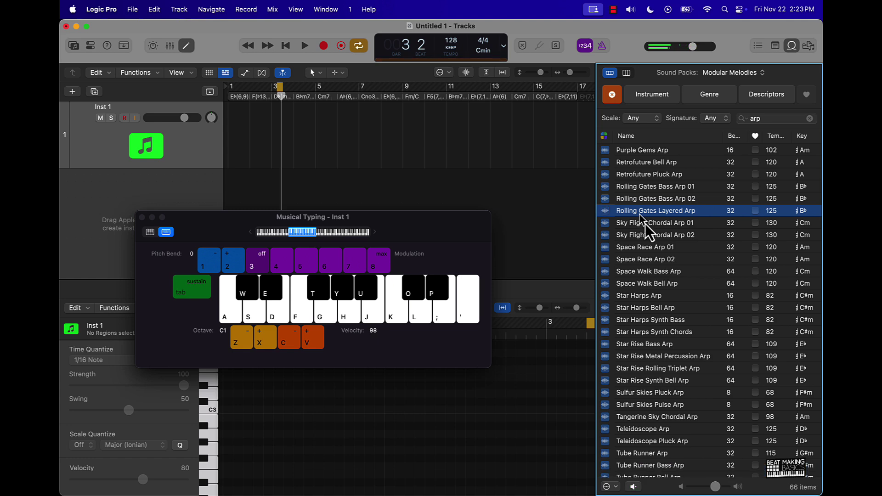
scroll(651, 241, "up", 15)
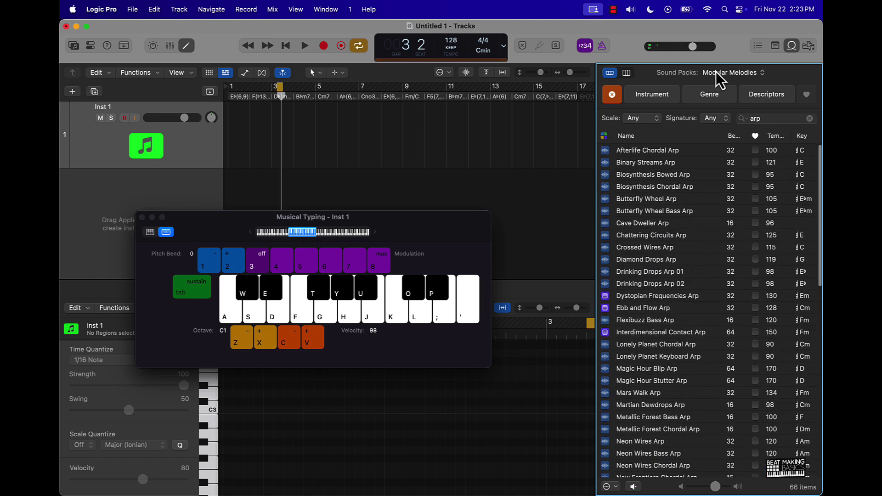